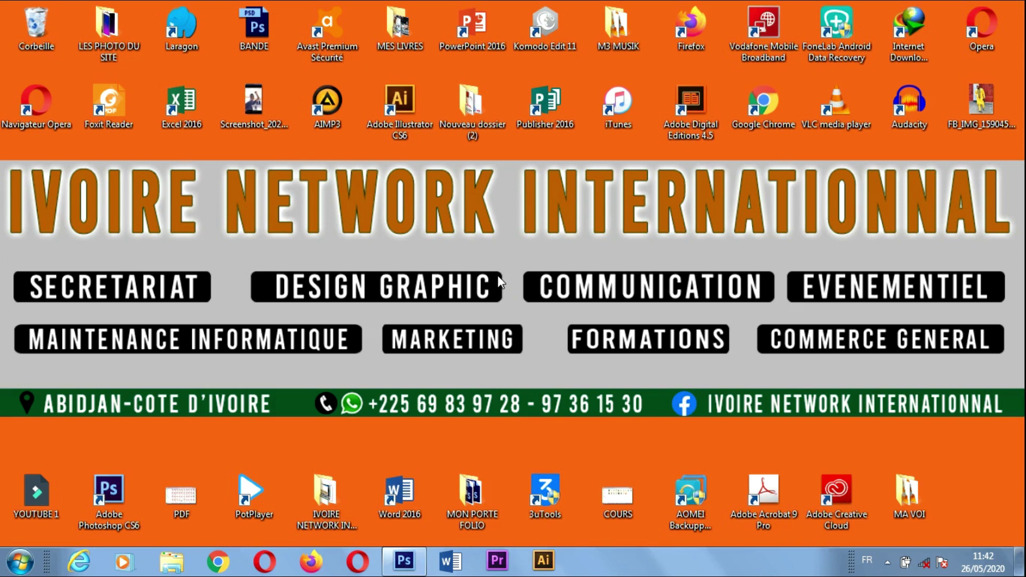
- Restore the running Photoshop CS6 window from the taskbar
{"action": "left_click", "coordinate": [405, 574]}
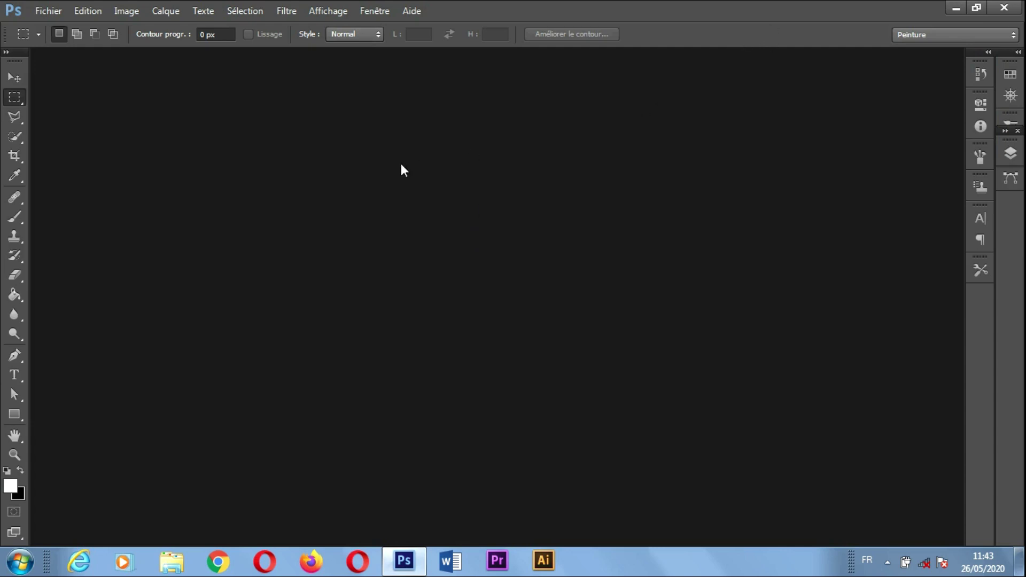
- Open FB_IMG_15904557722288934.jpg in Photoshop by dragging it from the desktop
{"action": "left_click", "coordinate": [59, 15]}
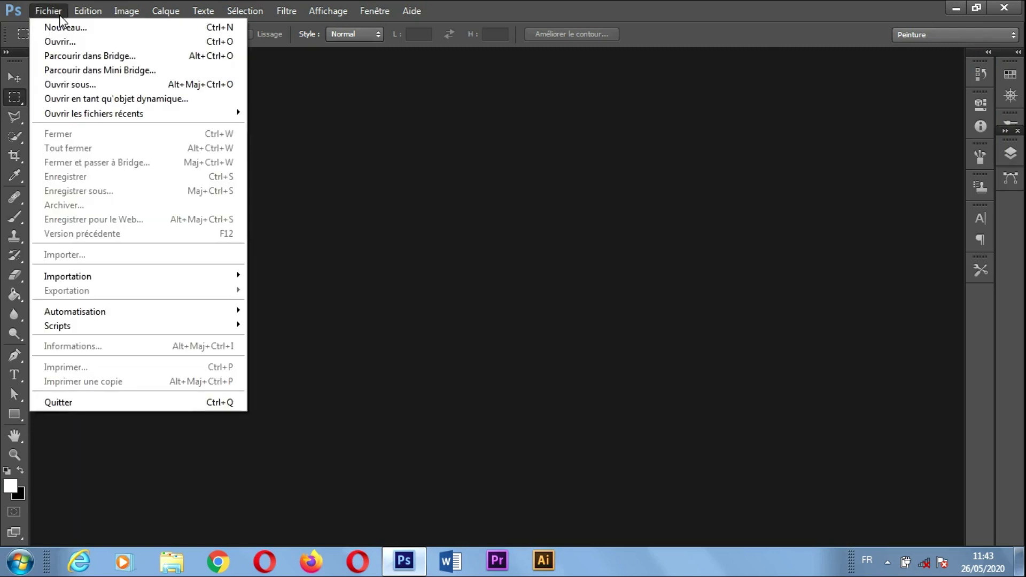
{"action": "left_click", "coordinate": [71, 43]}
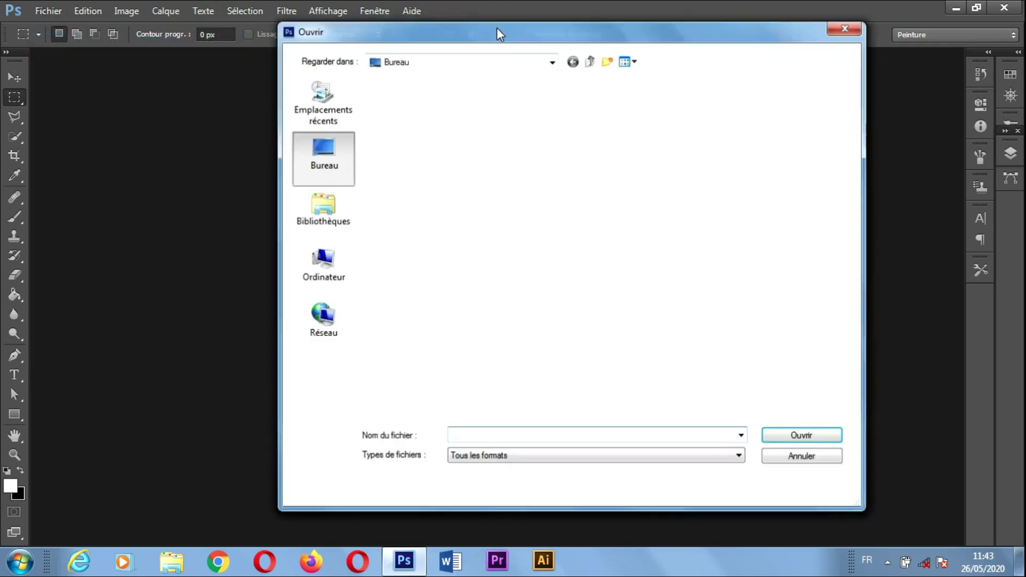
{"action": "left_click", "coordinate": [834, 24]}
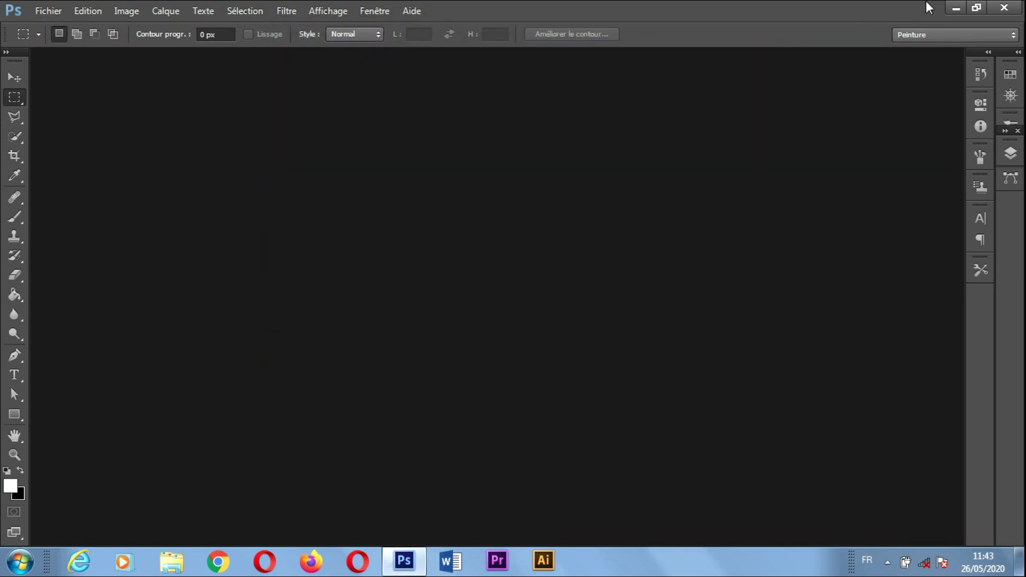
{"action": "left_click", "coordinate": [954, 8]}
{"action": "left_click_drag", "start_coordinate": [988, 86], "coordinate": [410, 239]}
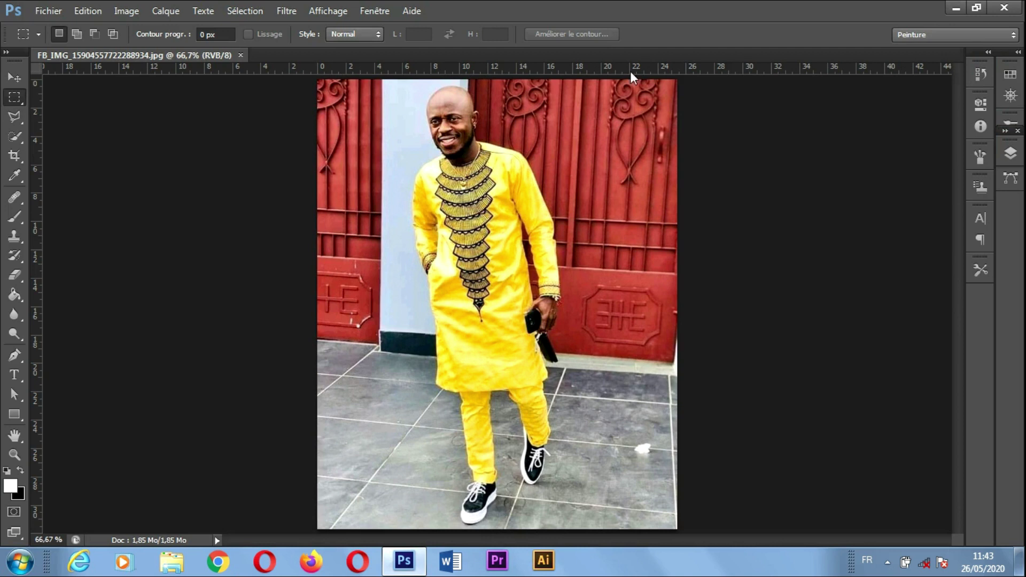
- Select the standard Pen tool (Outil Plume) from the toolbar flyout
{"action": "left_click", "coordinate": [15, 358]}
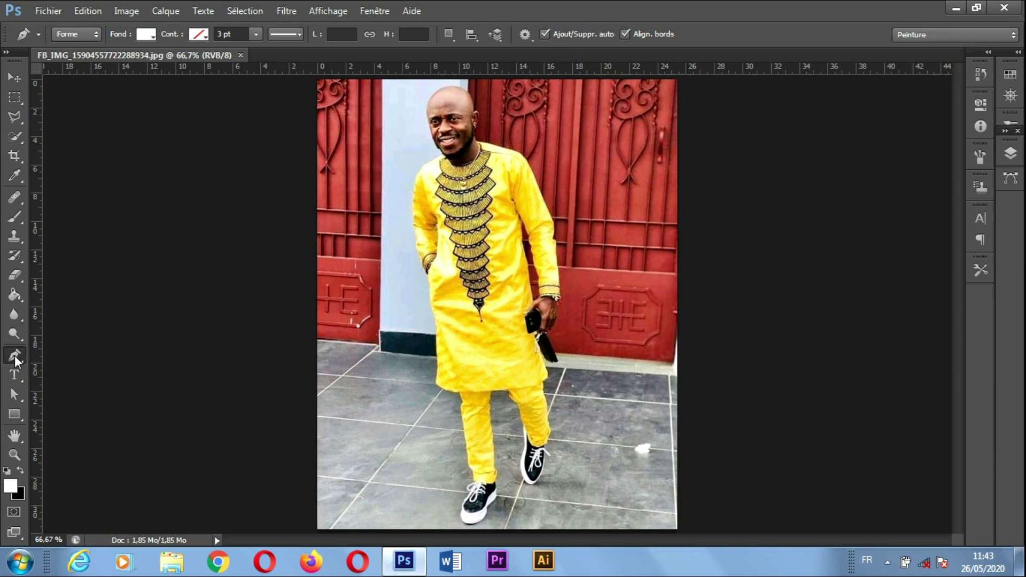
{"action": "right_click", "coordinate": [15, 360]}
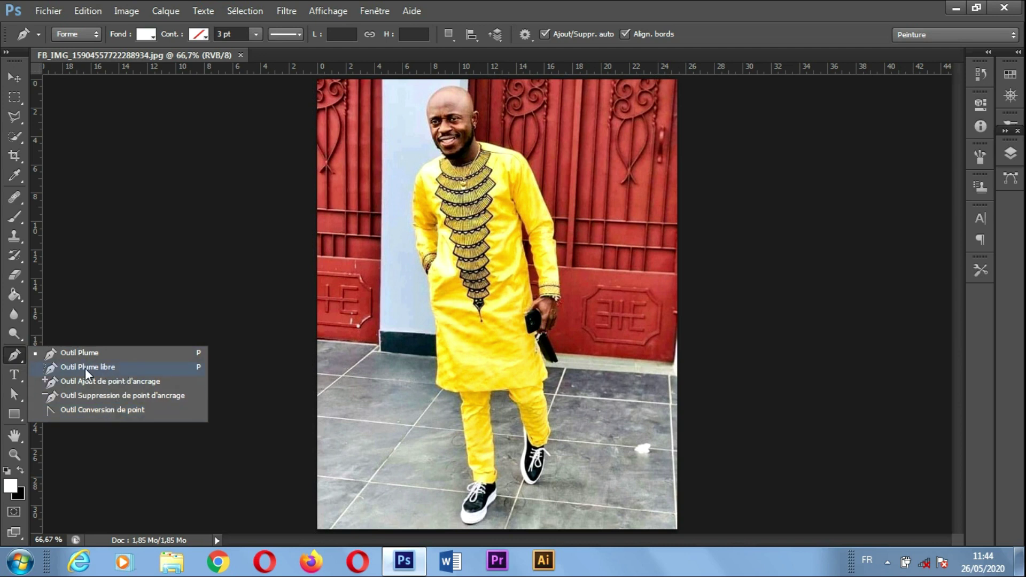
{"action": "left_click", "coordinate": [85, 353]}
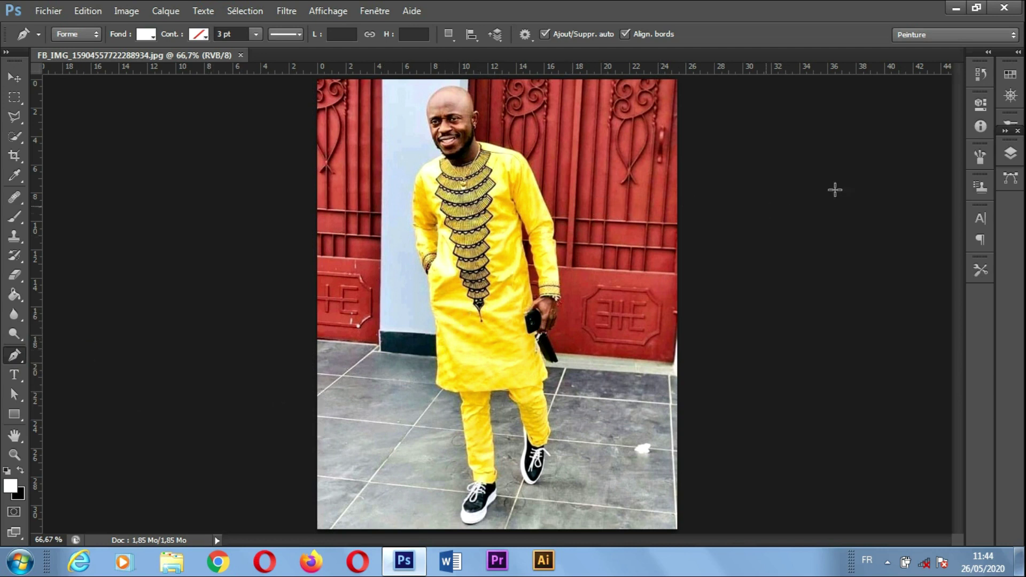
- Duplicate the Arrière-plan layer into Calque 1 with Ctrl+J
{"action": "left_click", "coordinate": [1011, 154]}
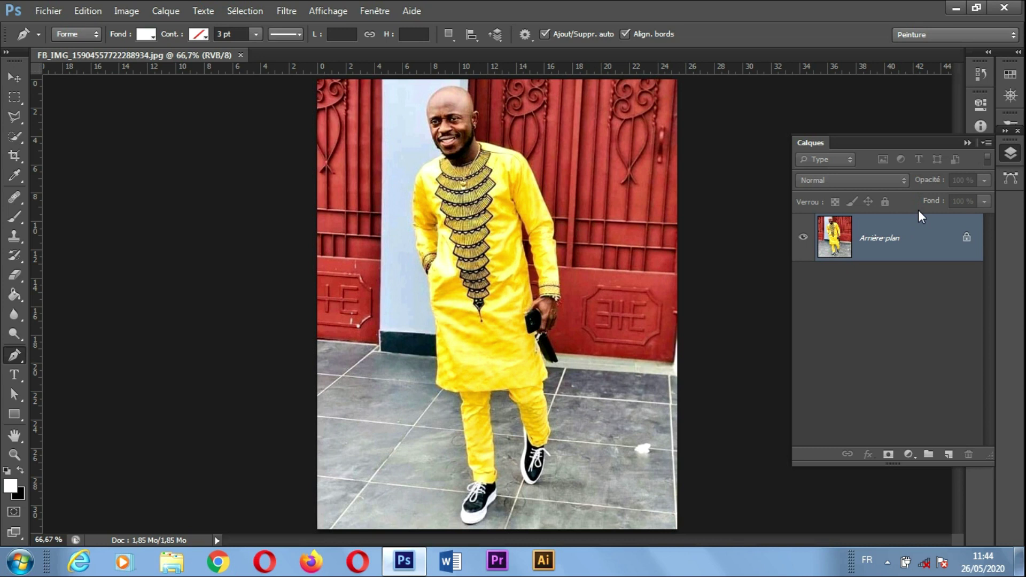
{"action": "key", "text": "ctrl+j"}
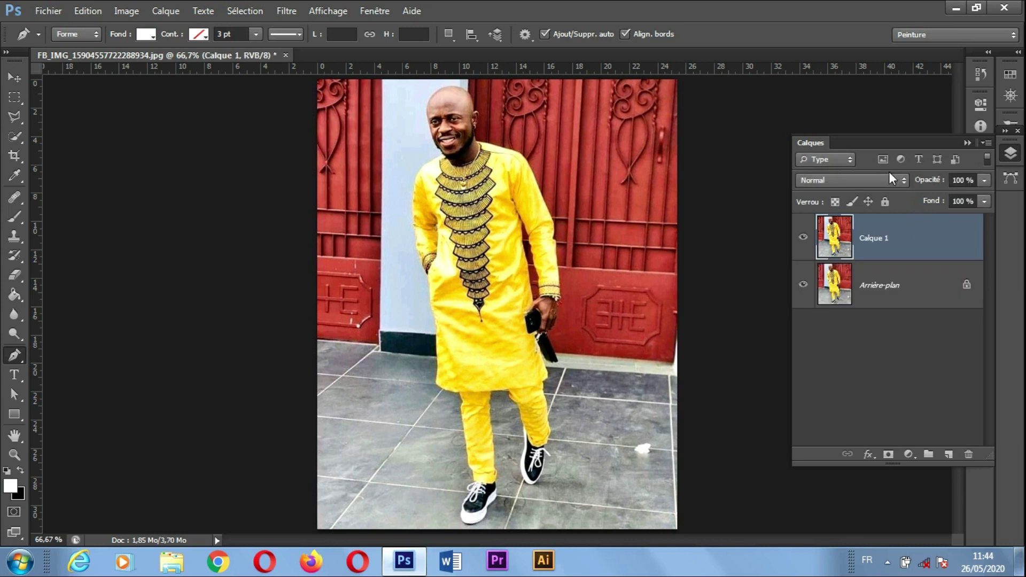
{"action": "left_click", "coordinate": [968, 143]}
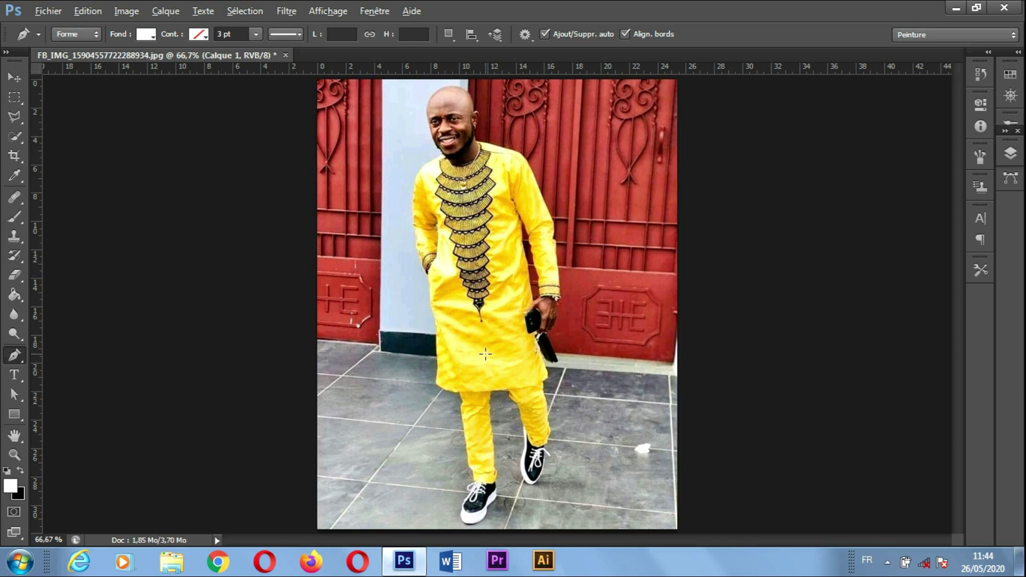
- Zoom to about 481% and pan to centre the man's front shoe
{"action": "scroll", "coordinate": [486, 354], "scroll_direction": "up", "scroll_amount": 4}
{"action": "scroll", "coordinate": [485, 354], "scroll_direction": "up", "scroll_amount": 4}
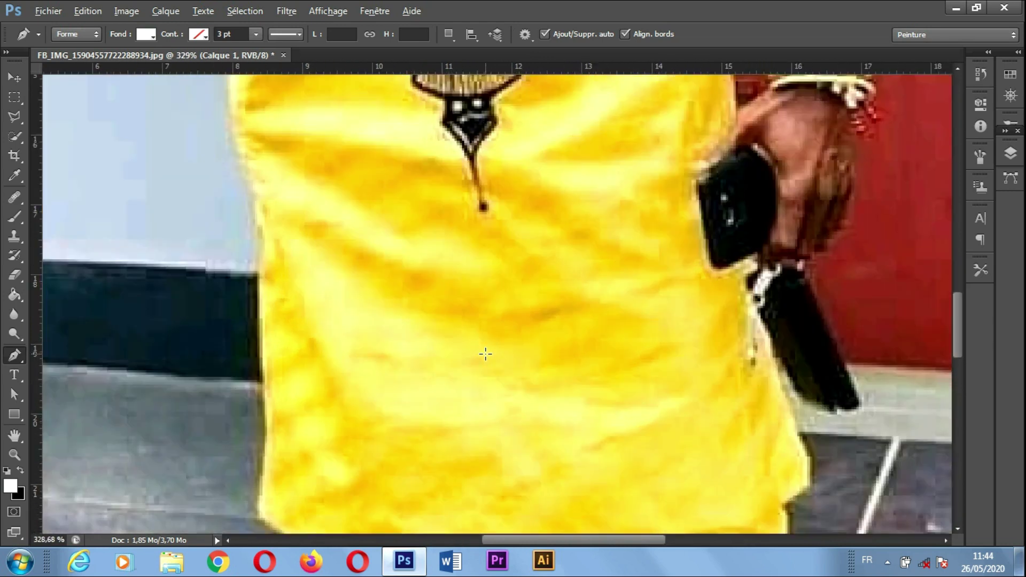
{"action": "scroll", "coordinate": [486, 354], "scroll_direction": "up", "scroll_amount": 1}
{"action": "scroll", "coordinate": [485, 354], "scroll_direction": "up", "scroll_amount": 1}
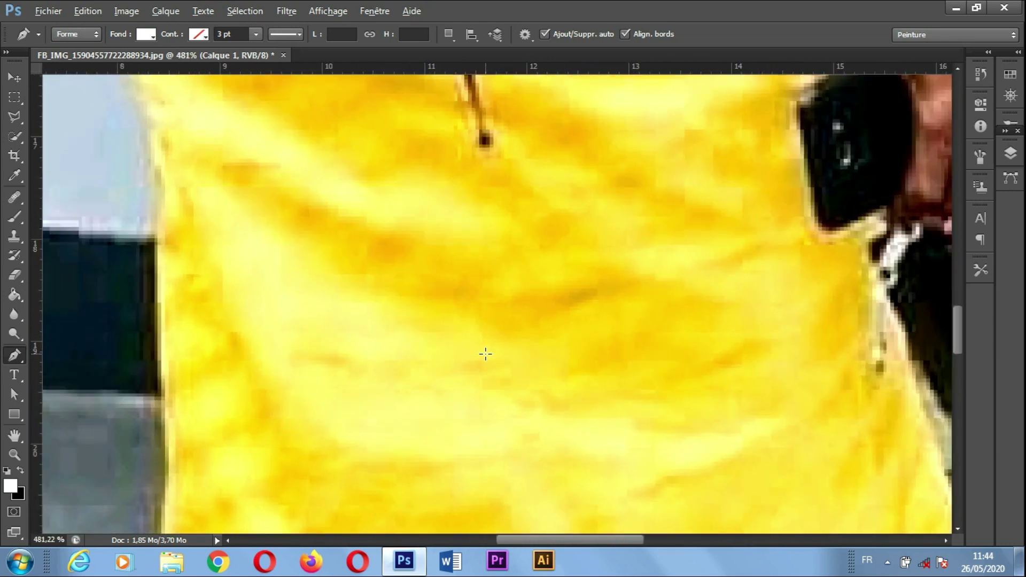
{"action": "key", "text": "alt"}
{"action": "left_click_drag", "start_coordinate": [449, 527], "coordinate": [497, 86]}
{"action": "left_click_drag", "start_coordinate": [487, 283], "coordinate": [483, 237]}
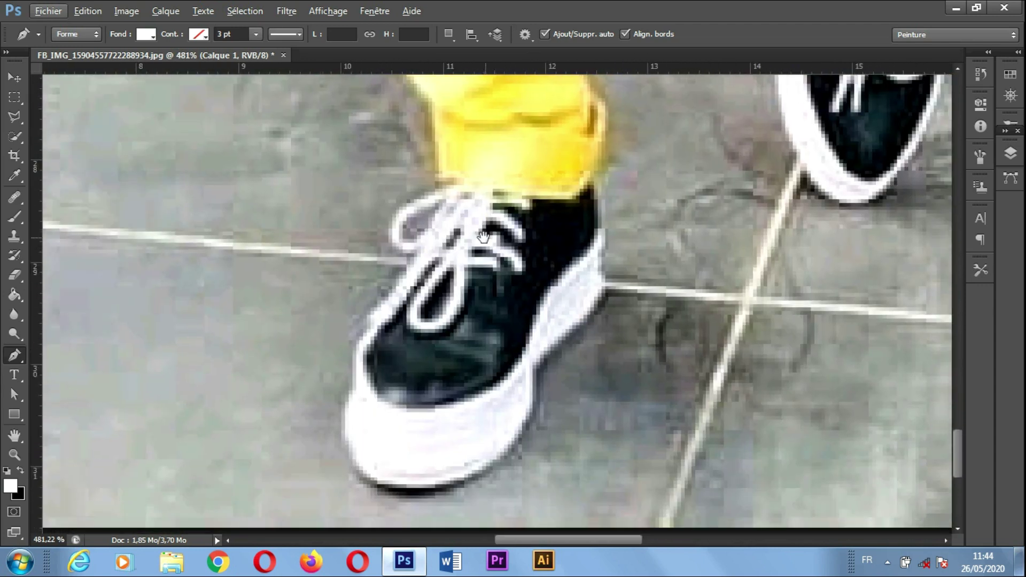
{"action": "key", "text": "alt"}
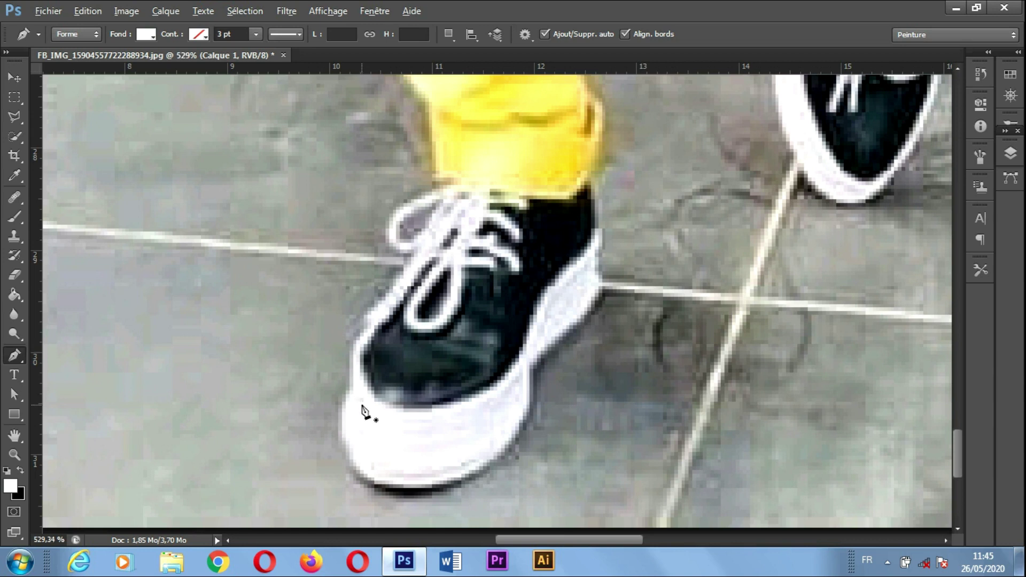
{"action": "scroll", "coordinate": [364, 412], "scroll_direction": "up", "scroll_amount": 1, "text": "alt"}
{"action": "scroll", "coordinate": [364, 412], "scroll_direction": "down", "scroll_amount": 1, "text": "alt"}
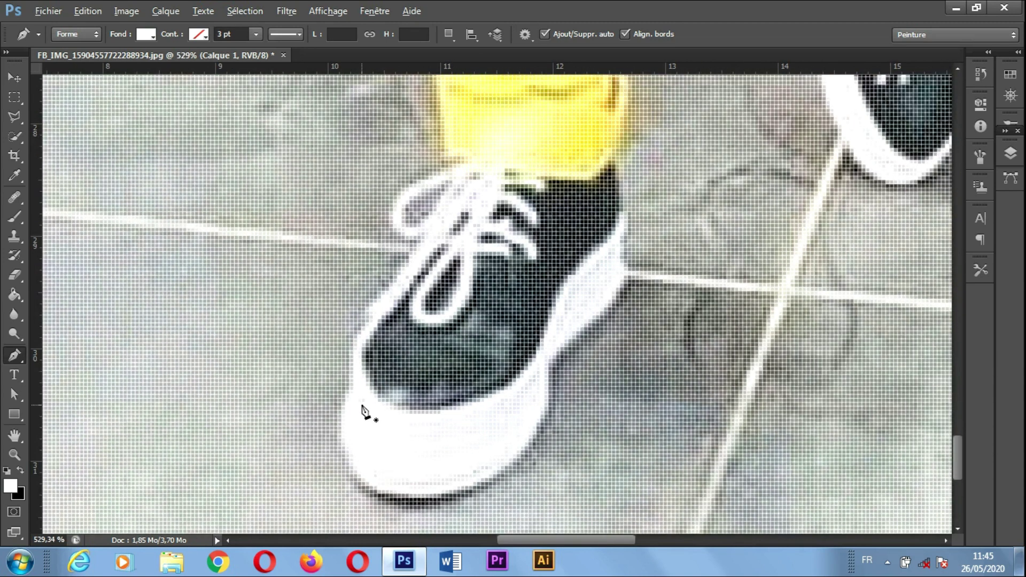
{"action": "scroll", "coordinate": [362, 407], "scroll_direction": "down", "scroll_amount": 1}
- Start the path with anchors up the shoe's toe and set the shape fill to none
{"action": "left_click", "coordinate": [347, 449]}
{"action": "left_click", "coordinate": [340, 417]}
{"action": "left_click", "coordinate": [351, 393]}
{"action": "left_click", "coordinate": [352, 374]}
{"action": "left_click", "coordinate": [351, 345]}
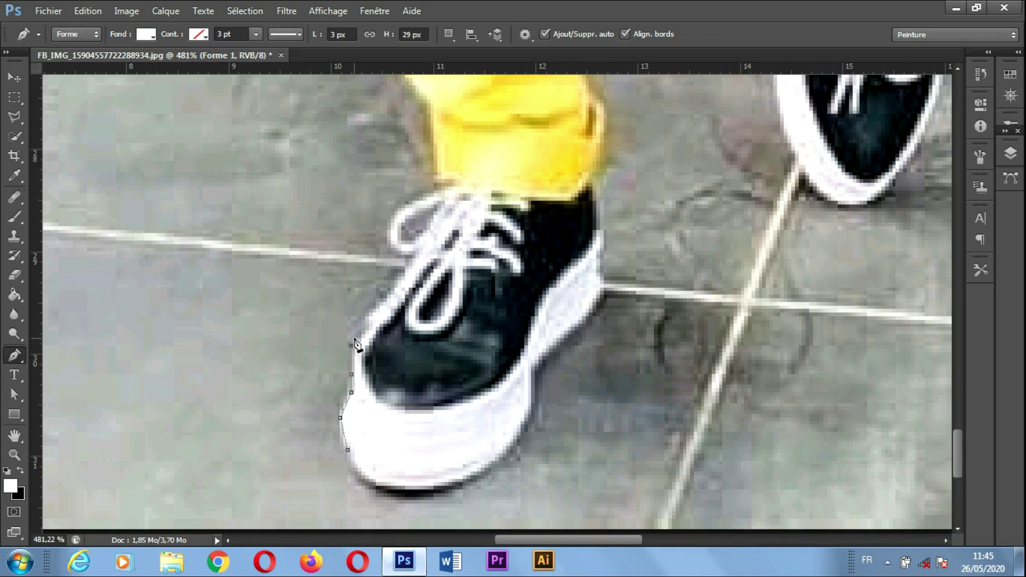
{"action": "left_click", "coordinate": [362, 330]}
{"action": "left_click", "coordinate": [380, 306]}
{"action": "left_click", "coordinate": [395, 284]}
{"action": "left_click", "coordinate": [409, 265]}
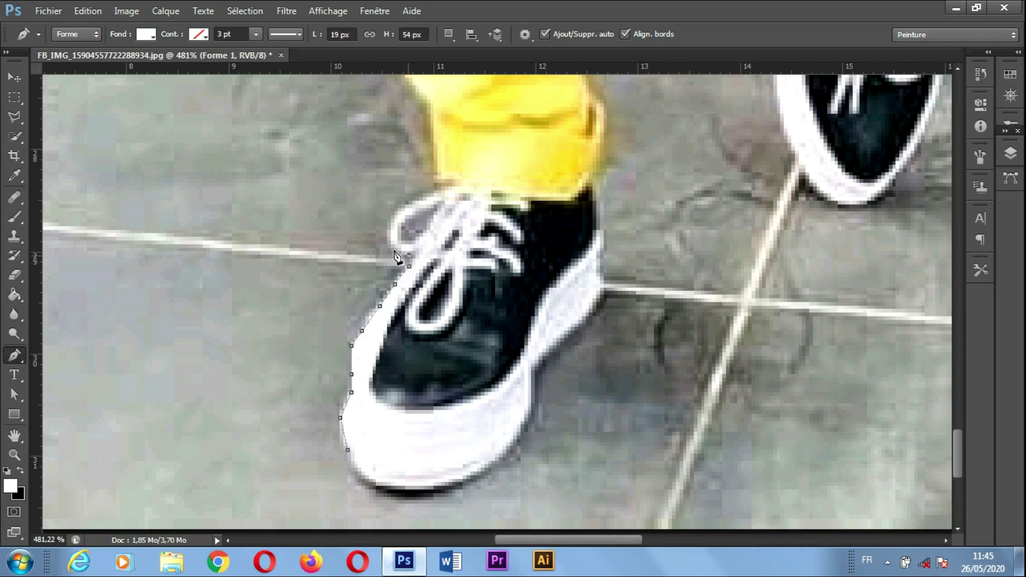
{"action": "left_click", "coordinate": [144, 36]}
{"action": "left_click", "coordinate": [62, 62]}
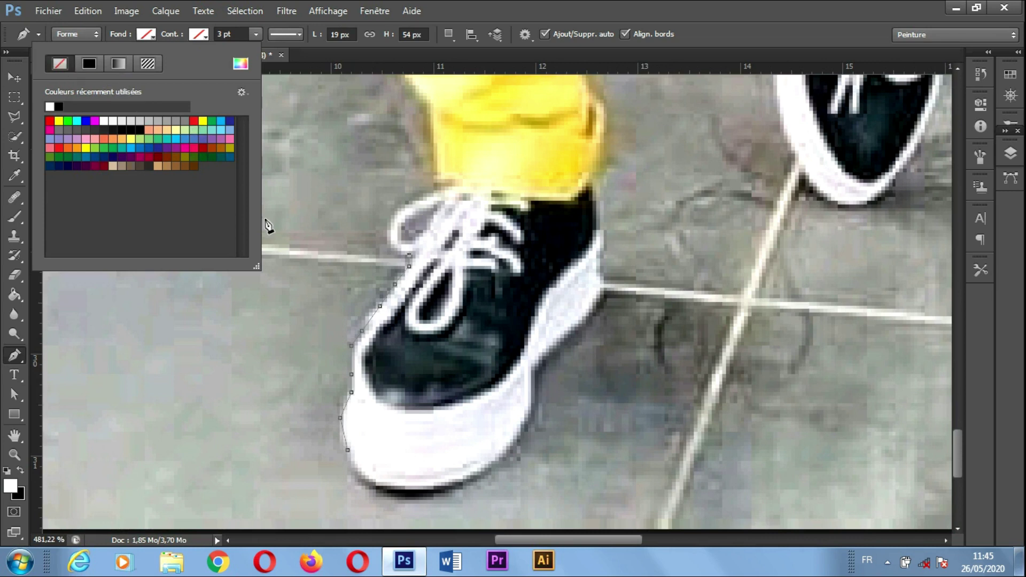
- Continue the path over the shoe top and up the trouser leg's left edge
{"action": "left_click", "coordinate": [398, 249]}
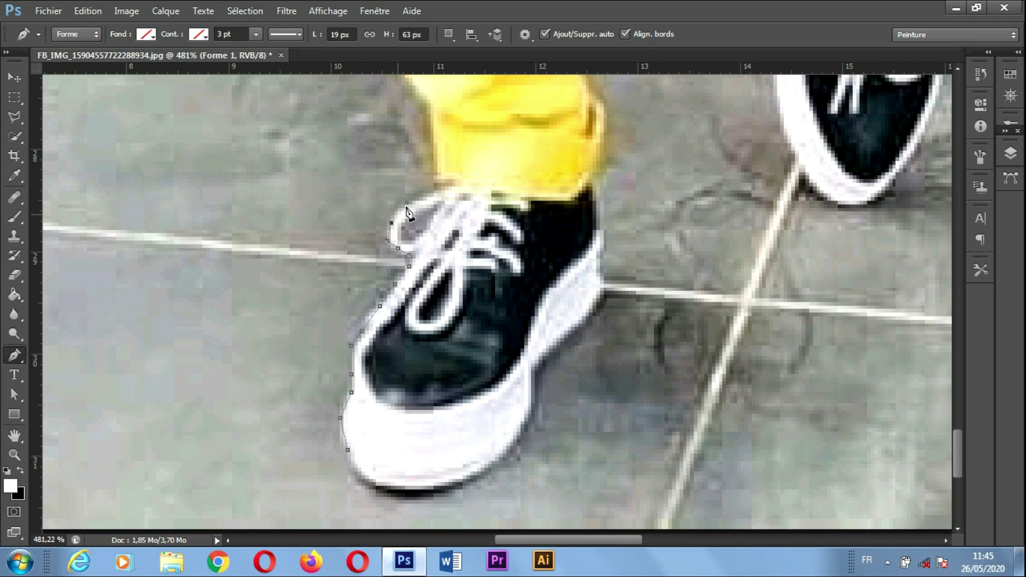
{"action": "left_click", "coordinate": [431, 193]}
{"action": "left_click", "coordinate": [431, 125]}
{"action": "left_click_drag", "start_coordinate": [484, 179], "coordinate": [404, 380]}
{"action": "left_click", "coordinate": [406, 362]}
{"action": "left_click", "coordinate": [394, 291]}
{"action": "left_click", "coordinate": [394, 272]}
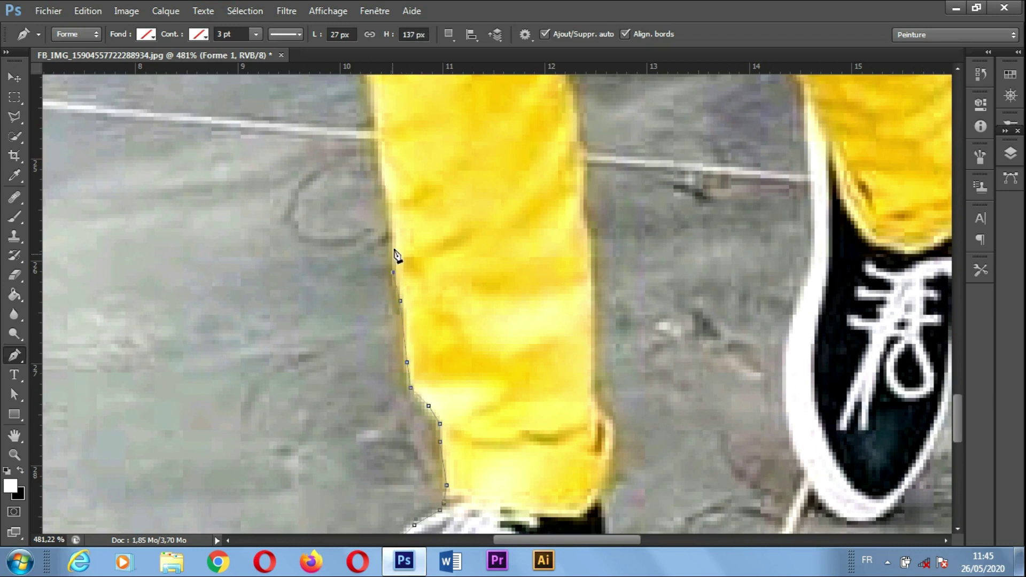
{"action": "left_click", "coordinate": [393, 211]}
{"action": "left_click", "coordinate": [371, 131]}
{"action": "left_click", "coordinate": [368, 79]}
- Trace anchors up the upper trouser edge
{"action": "left_click_drag", "start_coordinate": [450, 257], "coordinate": [457, 268]}
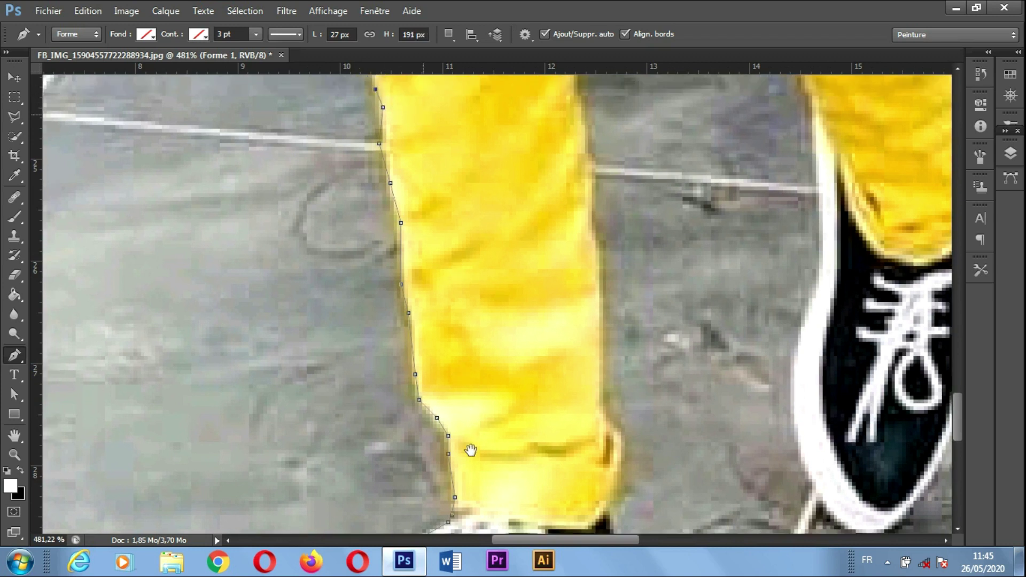
{"action": "left_click_drag", "start_coordinate": [470, 199], "coordinate": [470, 428]}
{"action": "left_click", "coordinate": [412, 323]}
{"action": "left_click", "coordinate": [408, 281]}
{"action": "left_click", "coordinate": [407, 259]}
{"action": "left_click", "coordinate": [419, 237]}
{"action": "left_click", "coordinate": [415, 216]}
- Follow the outline across the coat hem to the coat's corner
{"action": "left_click", "coordinate": [401, 195]}
{"action": "left_click", "coordinate": [394, 169]}
{"action": "left_click", "coordinate": [362, 169]}
{"action": "left_click", "coordinate": [332, 161]}
{"action": "left_click", "coordinate": [296, 151]}
{"action": "left_click", "coordinate": [278, 143]}
{"action": "left_click", "coordinate": [261, 129]}
{"action": "left_click", "coordinate": [228, 108]}
- Add anchors up the lower part of the coat's left edge
{"action": "left_click_drag", "start_coordinate": [433, 155], "coordinate": [445, 316]}
{"action": "left_click", "coordinate": [248, 225]}
{"action": "left_click", "coordinate": [250, 196]}
{"action": "left_click", "coordinate": [250, 146]}
{"action": "left_click", "coordinate": [250, 111]}
- Continue the coat's left edge up to the man's left hand
{"action": "left_click_drag", "start_coordinate": [251, 111], "coordinate": [274, 415]}
{"action": "left_click", "coordinate": [268, 356]}
{"action": "left_click", "coordinate": [270, 298]}
{"action": "left_click", "coordinate": [273, 246]}
{"action": "left_click", "coordinate": [270, 223]}
{"action": "left_click", "coordinate": [270, 187]}
{"action": "left_click", "coordinate": [263, 158]}
{"action": "left_click", "coordinate": [252, 118]}
- Extend the path up the upper coat past the pocket to the sleeve cuff
{"action": "left_click_drag", "start_coordinate": [243, 77], "coordinate": [294, 298]}
{"action": "left_click", "coordinate": [285, 278]}
{"action": "left_click", "coordinate": [276, 215]}
{"action": "left_click", "coordinate": [274, 157]}
{"action": "left_click", "coordinate": [274, 131]}
{"action": "left_click", "coordinate": [267, 93]}
{"action": "left_click_drag", "start_coordinate": [342, 127], "coordinate": [373, 468]}
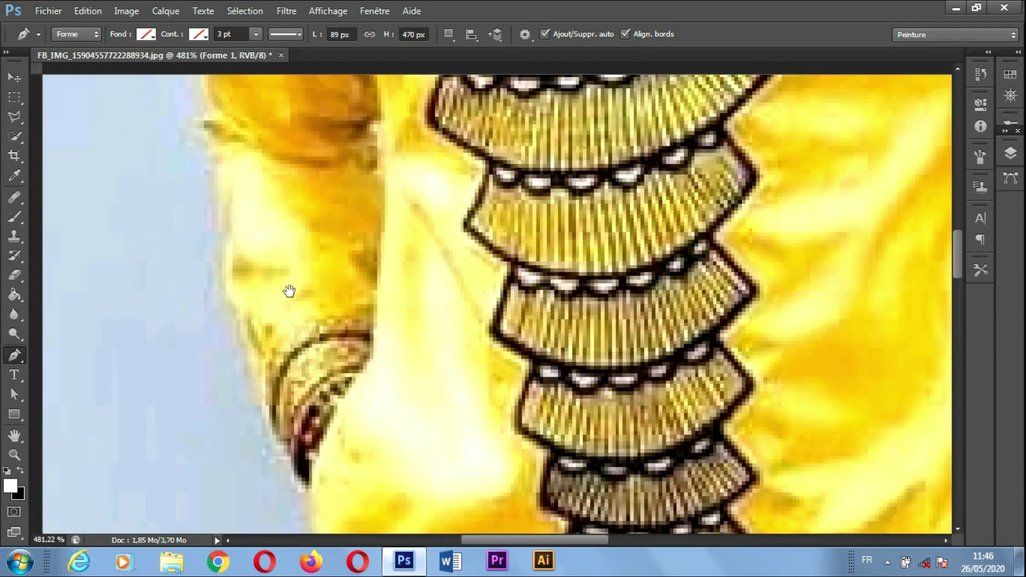
- Place Pen anchors up the outer edge of the lower sleeve
{"action": "left_click", "coordinate": [296, 364]}
{"action": "left_click", "coordinate": [271, 338]}
{"action": "left_click", "coordinate": [249, 284]}
{"action": "left_click", "coordinate": [241, 248]}
{"action": "left_click", "coordinate": [242, 226]}
{"action": "left_click", "coordinate": [220, 194]}
{"action": "left_click", "coordinate": [214, 169]}
{"action": "left_click_drag", "start_coordinate": [273, 192], "coordinate": [347, 381]}
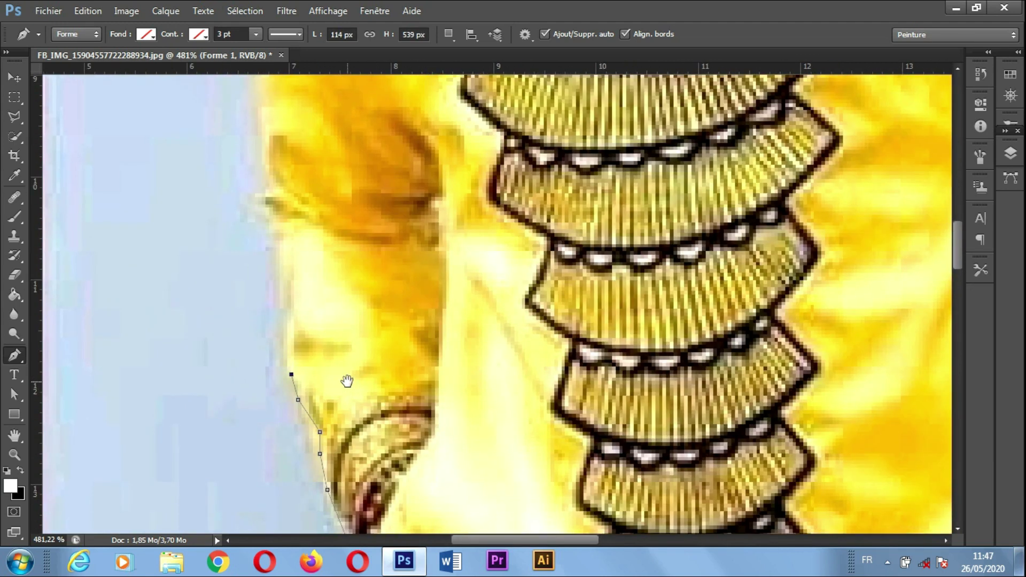
- Continue the path up the upper sleeve toward the shoulder
{"action": "left_click", "coordinate": [283, 301]}
{"action": "left_click", "coordinate": [276, 244]}
{"action": "left_click", "coordinate": [269, 226]}
{"action": "left_click", "coordinate": [265, 193]}
{"action": "left_click", "coordinate": [265, 174]}
{"action": "left_click", "coordinate": [262, 129]}
{"action": "left_click_drag", "start_coordinate": [292, 151], "coordinate": [338, 405]}
- Add anchors along the upper arm edge up to the shoulder
{"action": "left_click", "coordinate": [302, 309]}
{"action": "left_click", "coordinate": [302, 263]}
{"action": "left_click", "coordinate": [307, 205]}
{"action": "left_click", "coordinate": [310, 165]}
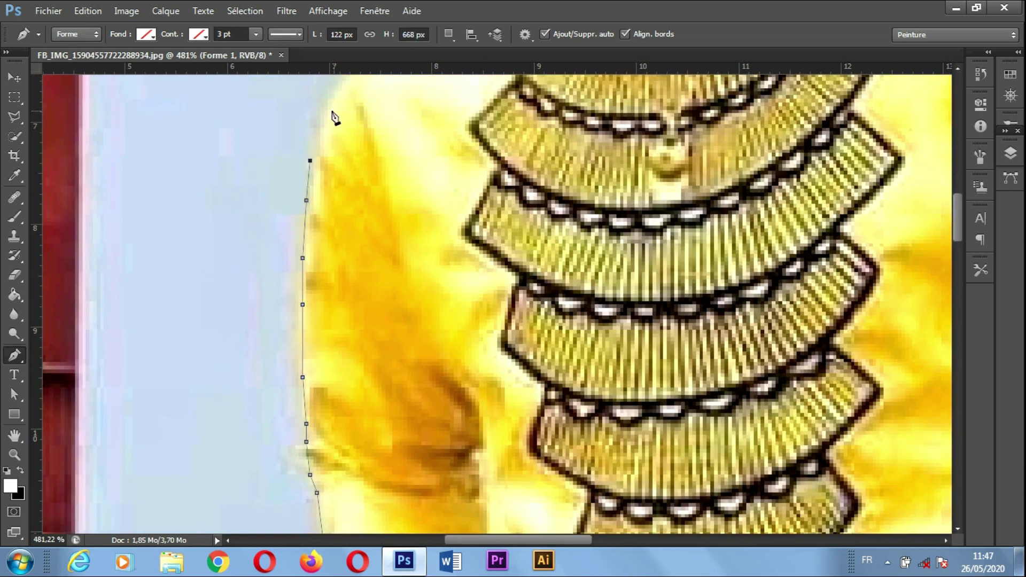
{"action": "left_click_drag", "start_coordinate": [369, 127], "coordinate": [367, 334]}
- Curve the path around the shoulder and collar to the neck under the jaw
{"action": "left_click", "coordinate": [308, 319]}
{"action": "left_click", "coordinate": [328, 275]}
{"action": "left_click", "coordinate": [351, 249]}
{"action": "left_click", "coordinate": [372, 232]}
{"action": "left_click", "coordinate": [397, 214]}
{"action": "left_click", "coordinate": [437, 188]}
{"action": "left_click", "coordinate": [477, 167]}
{"action": "left_click", "coordinate": [502, 156]}
{"action": "left_click", "coordinate": [488, 134]}
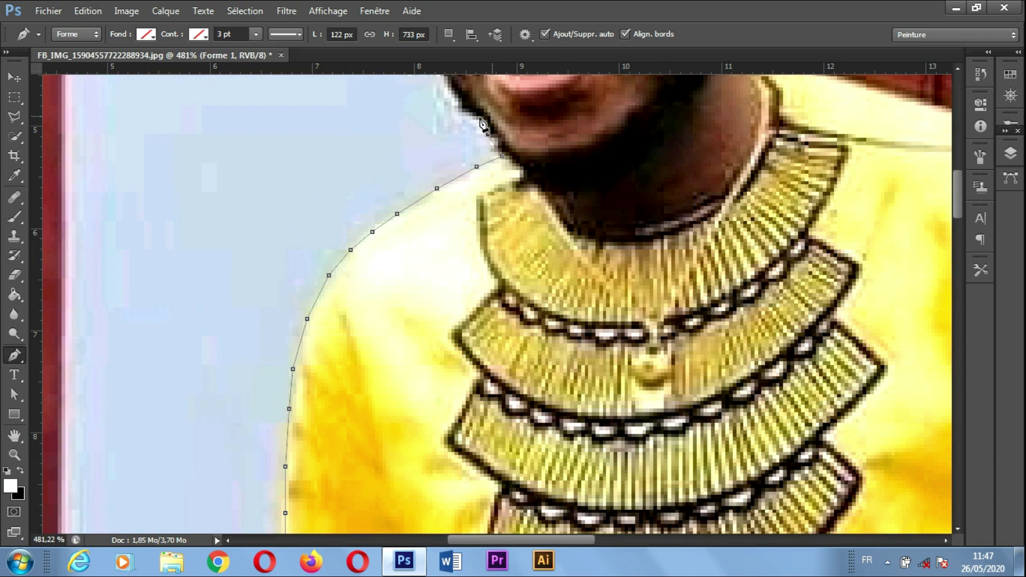
- Trace the face edge from the jaw up past the cheek and eye
{"action": "scroll", "coordinate": [470, 383], "scroll_direction": "up", "scroll_amount": 5}
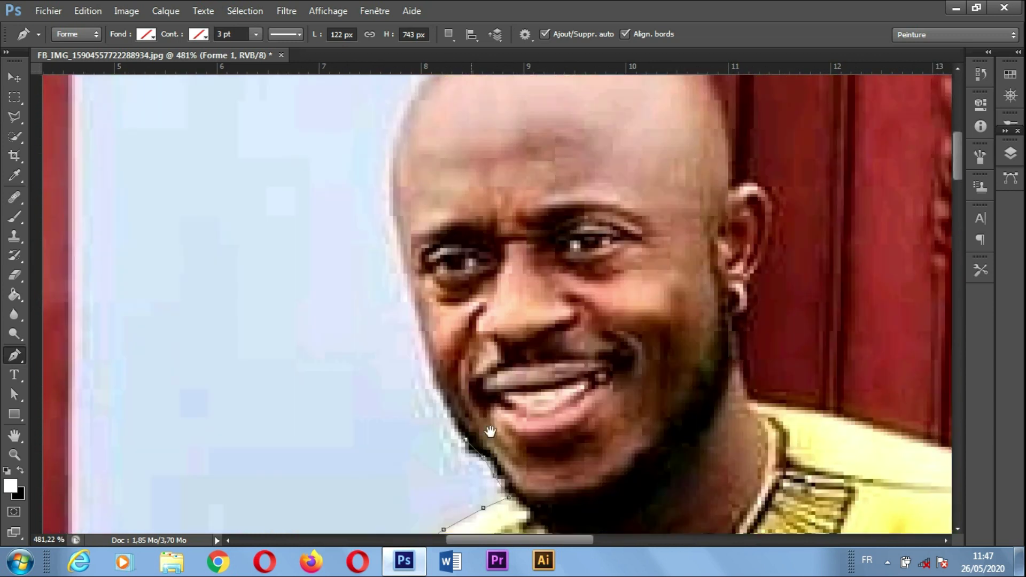
{"action": "left_click", "coordinate": [465, 470]}
{"action": "left_click", "coordinate": [430, 394]}
{"action": "left_click", "coordinate": [426, 369]}
{"action": "left_click", "coordinate": [416, 344]}
{"action": "left_click", "coordinate": [408, 319]}
{"action": "left_click", "coordinate": [403, 297]}
- Continue the outline up the side of the head toward the crown
{"action": "left_click", "coordinate": [397, 265]}
{"action": "left_click", "coordinate": [389, 235]}
{"action": "left_click", "coordinate": [390, 195]}
{"action": "left_click", "coordinate": [397, 166]}
{"action": "left_click", "coordinate": [403, 141]}
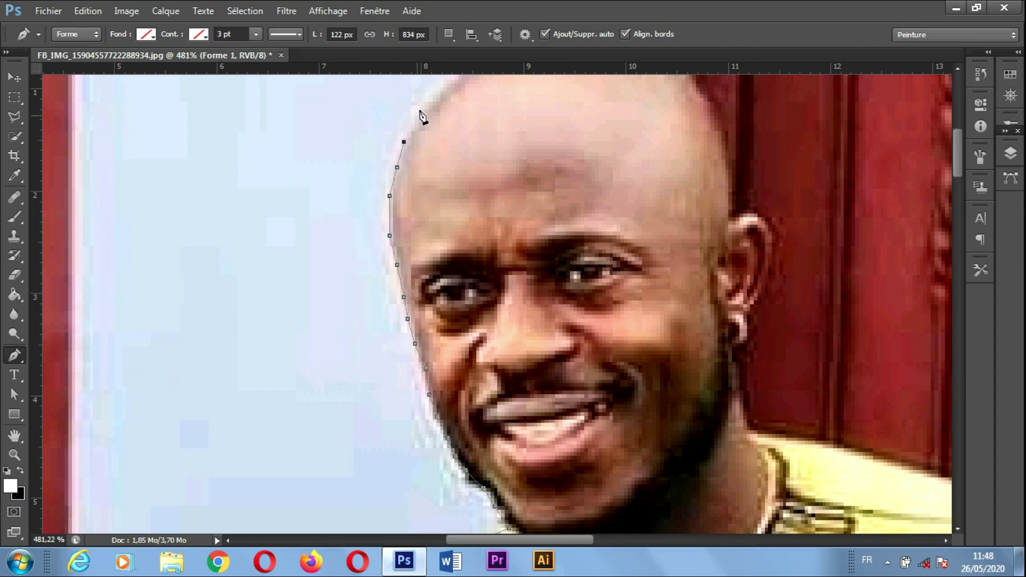
{"action": "left_click", "coordinate": [425, 101]}
{"action": "left_click_drag", "start_coordinate": [424, 215], "coordinate": [429, 227]}
{"action": "left_click_drag", "start_coordinate": [594, 199], "coordinate": [607, 232]}
- Curve the path across the crown of the head
{"action": "left_click", "coordinate": [479, 118]}
{"action": "left_click", "coordinate": [507, 89]}
{"action": "left_click", "coordinate": [547, 78]}
{"action": "left_click_drag", "start_coordinate": [576, 153], "coordinate": [416, 255]}
{"action": "left_click", "coordinate": [459, 175]}
{"action": "left_click", "coordinate": [500, 186]}
{"action": "left_click", "coordinate": [539, 212]}
- Trace down the right side of the head and around the ear
{"action": "left_click", "coordinate": [582, 291]}
{"action": "left_click", "coordinate": [589, 334]}
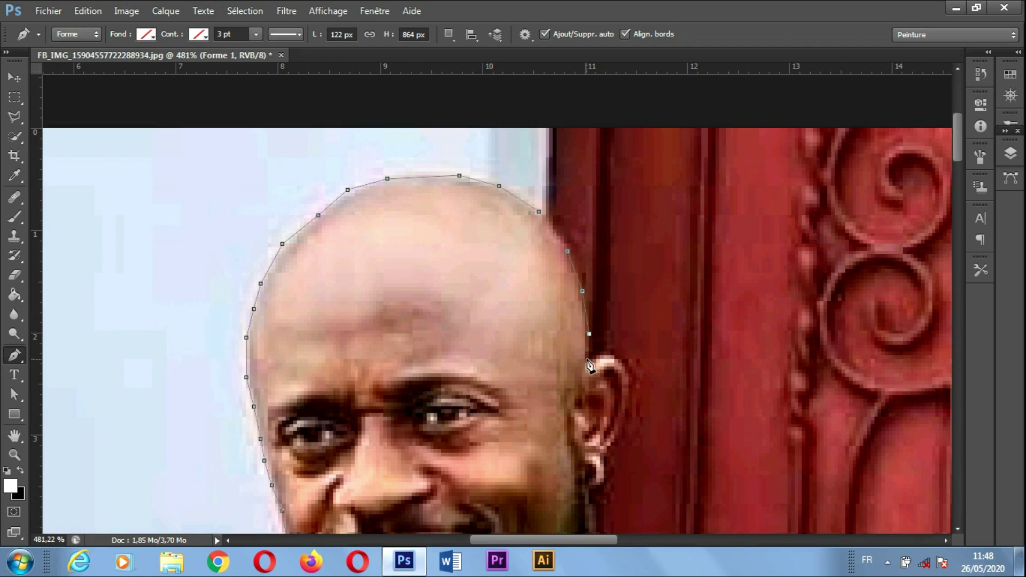
{"action": "left_click", "coordinate": [600, 355]}
{"action": "left_click", "coordinate": [615, 355]}
{"action": "left_click", "coordinate": [629, 373]}
{"action": "left_click_drag", "start_coordinate": [624, 435], "coordinate": [564, 337]}
{"action": "left_click", "coordinate": [563, 320]}
- Run the outline down the neck's right edge onto the right shoulder
{"action": "left_click", "coordinate": [560, 328]}
{"action": "left_click", "coordinate": [560, 346]}
{"action": "left_click", "coordinate": [550, 356]}
{"action": "left_click", "coordinate": [545, 368]}
{"action": "left_click", "coordinate": [549, 393]}
{"action": "left_click", "coordinate": [557, 425]}
{"action": "left_click", "coordinate": [561, 439]}
{"action": "left_click", "coordinate": [593, 447]}
{"action": "left_click", "coordinate": [634, 453]}
- Extend the path across the yellow right shoulder to its end
{"action": "left_click_drag", "start_coordinate": [587, 426], "coordinate": [442, 332]}
{"action": "left_click", "coordinate": [434, 324]}
{"action": "left_click", "coordinate": [497, 339]}
{"action": "left_click", "coordinate": [591, 368]}
{"action": "left_click", "coordinate": [678, 458]}
{"action": "left_click_drag", "start_coordinate": [687, 484], "coordinate": [481, 362]}
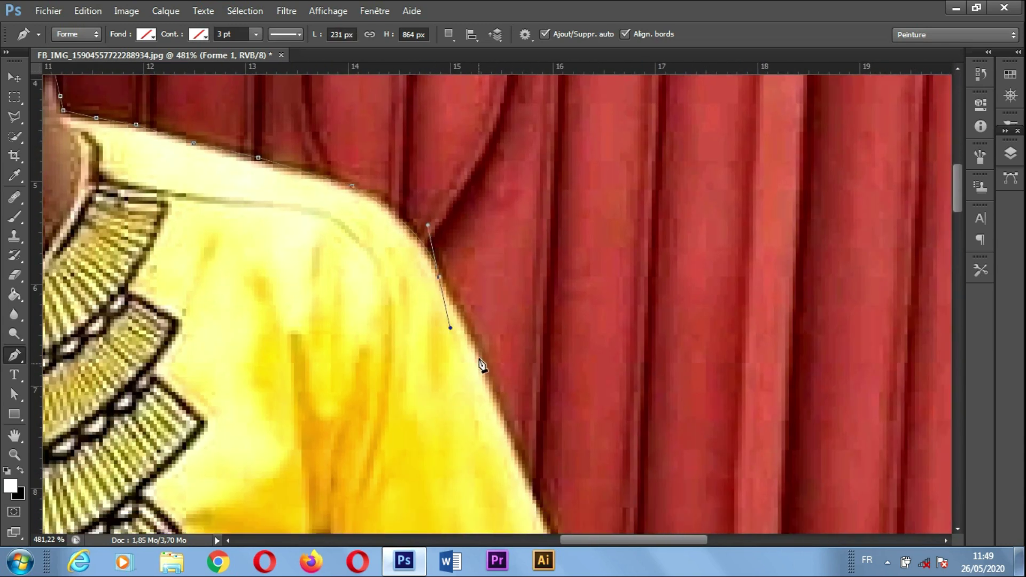
- Start the outline down the upper edge of the right sleeve
{"action": "left_click", "coordinate": [464, 324]}
{"action": "left_click", "coordinate": [487, 382]}
{"action": "left_click_drag", "start_coordinate": [531, 481], "coordinate": [505, 300]}
{"action": "left_click", "coordinate": [564, 424]}
{"action": "left_click_drag", "start_coordinate": [564, 423], "coordinate": [529, 214]}
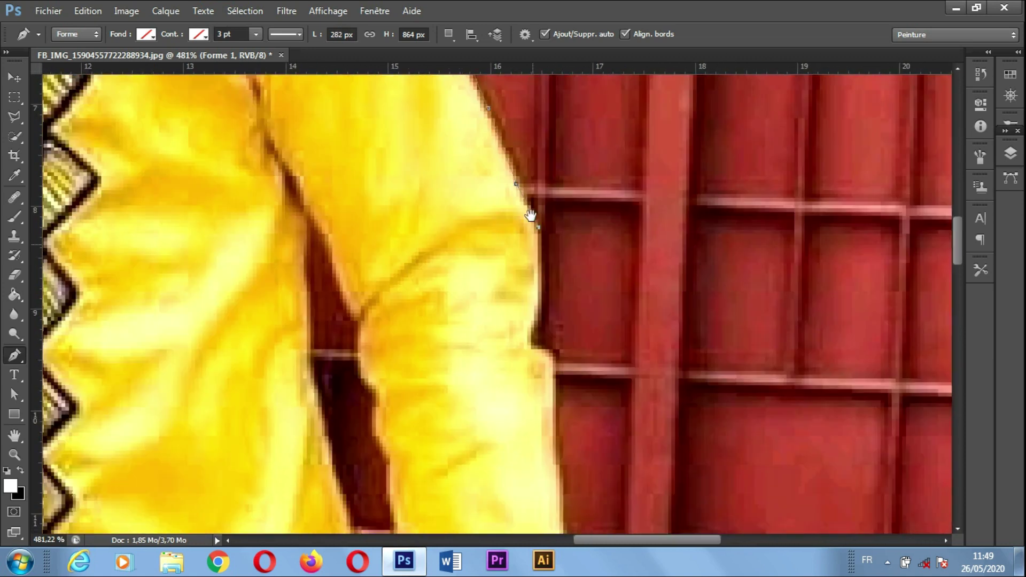
{"action": "left_click_drag", "start_coordinate": [521, 126], "coordinate": [525, 297]}
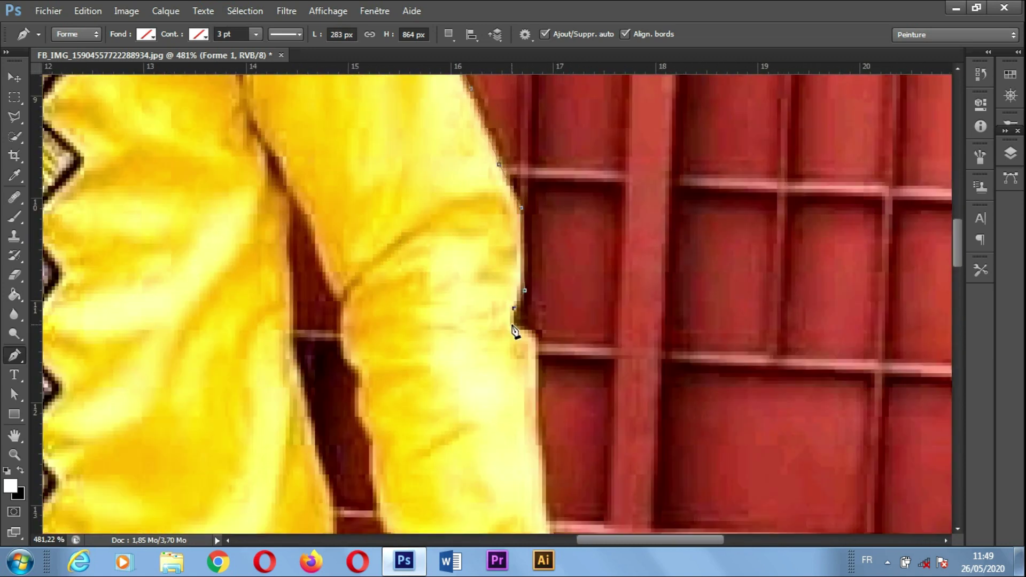
{"action": "left_click", "coordinate": [539, 402]}
- Add outline points down the lower right sleeve to the wrist
{"action": "left_click_drag", "start_coordinate": [548, 515], "coordinate": [532, 290]}
{"action": "left_click", "coordinate": [530, 281]}
{"action": "left_click", "coordinate": [537, 335]}
{"action": "left_click", "coordinate": [544, 400]}
{"action": "left_click", "coordinate": [552, 458]}
{"action": "left_click", "coordinate": [555, 504]}
{"action": "left_click_drag", "start_coordinate": [556, 508], "coordinate": [555, 250]}
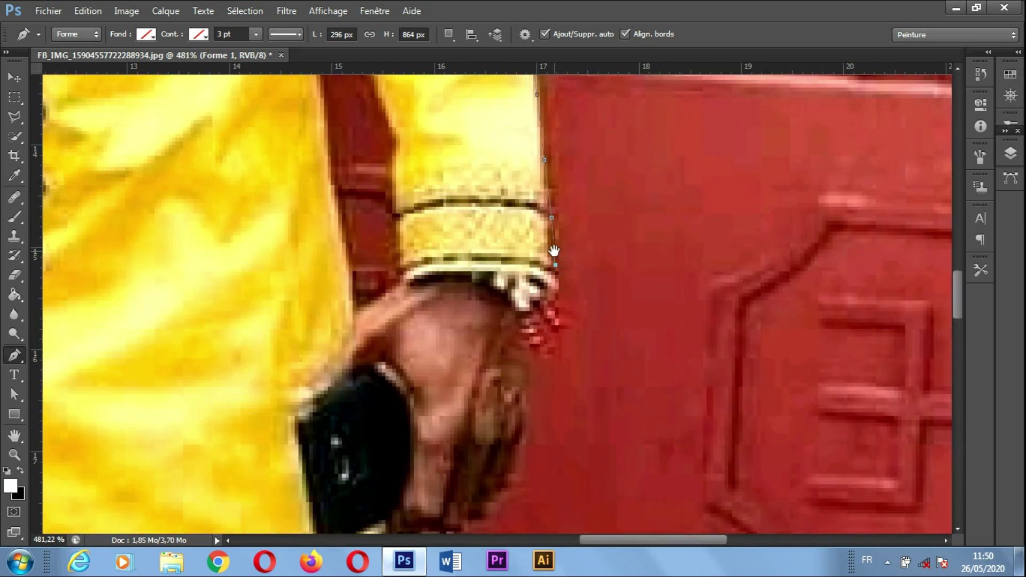
- Zoom out, then continue the Pen outline around the wrist cuff
{"action": "key", "text": "ctrl+1"}
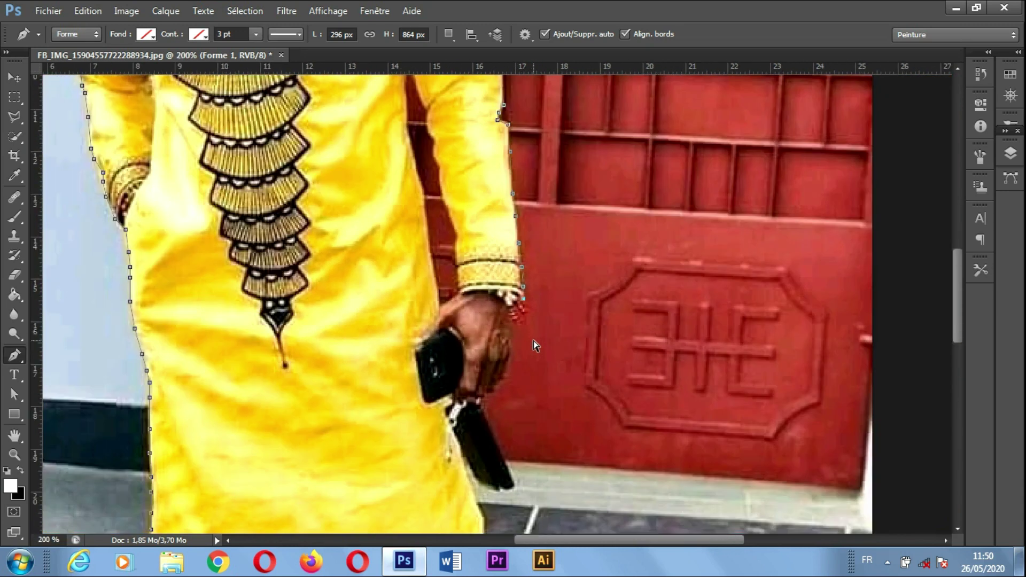
{"action": "scroll", "coordinate": [533, 341], "scroll_direction": "up", "scroll_amount": 4}
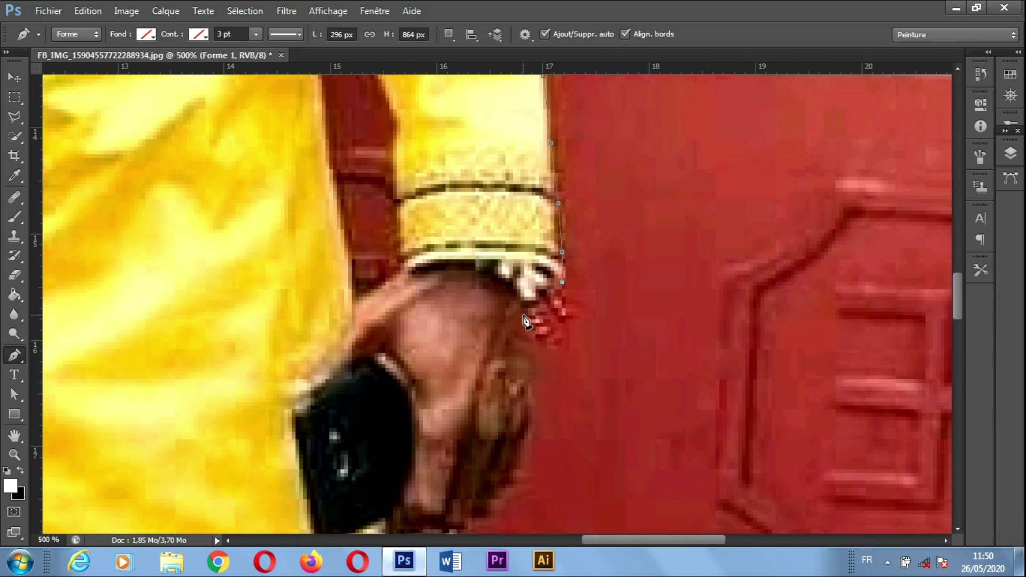
{"action": "left_click", "coordinate": [562, 293]}
{"action": "left_click", "coordinate": [570, 312]}
{"action": "left_click", "coordinate": [566, 323]}
{"action": "left_click", "coordinate": [552, 308]}
{"action": "left_click", "coordinate": [544, 316]}
{"action": "left_click", "coordinate": [563, 342]}
- Extend the outline around the hand with a series of anchor points
{"action": "left_click", "coordinate": [551, 349]}
{"action": "left_click", "coordinate": [532, 327]}
{"action": "left_click", "coordinate": [528, 342]}
{"action": "left_click", "coordinate": [528, 383]}
{"action": "left_click", "coordinate": [532, 421]}
{"action": "left_click", "coordinate": [522, 463]}
{"action": "left_click", "coordinate": [511, 490]}
{"action": "left_click_drag", "start_coordinate": [511, 489], "coordinate": [601, 179]}
- Trace the outline down the phone's edge and along its bottom edge
{"action": "left_click", "coordinate": [574, 206]}
{"action": "left_click", "coordinate": [559, 220]}
{"action": "left_click", "coordinate": [551, 235]}
{"action": "left_click", "coordinate": [567, 277]}
{"action": "left_click", "coordinate": [622, 416]}
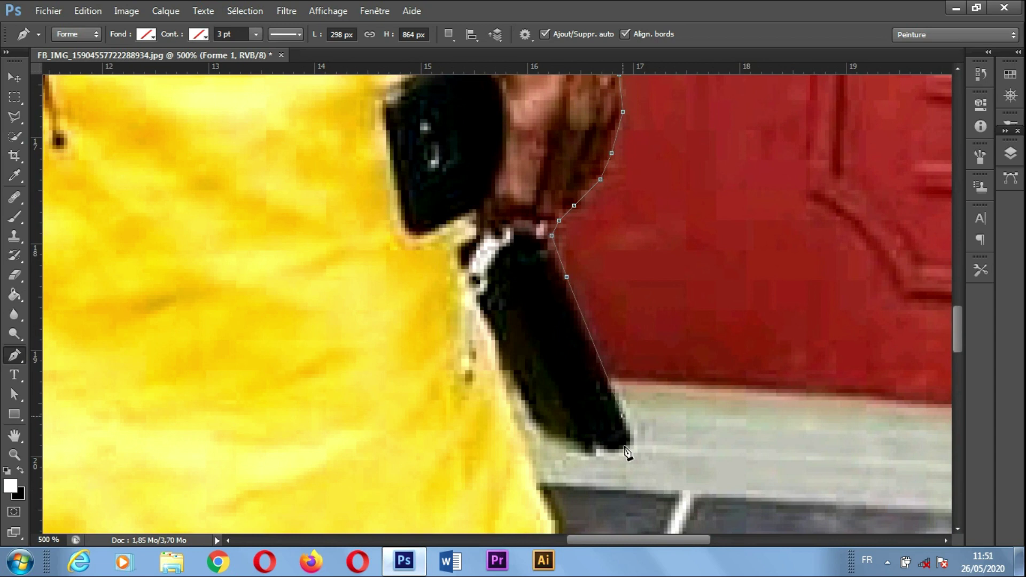
{"action": "left_click", "coordinate": [619, 449]}
{"action": "left_click", "coordinate": [597, 442]}
{"action": "left_click", "coordinate": [594, 453]}
- Curve the outline onto the coat and add anchors down the yellow coat edge
{"action": "left_click_drag", "start_coordinate": [518, 393], "coordinate": [499, 338]}
{"action": "left_click", "coordinate": [518, 424]}
{"action": "scroll", "coordinate": [518, 423], "scroll_direction": "down", "scroll_amount": 5}
{"action": "left_click", "coordinate": [531, 255]}
{"action": "left_click", "coordinate": [546, 289]}
{"action": "left_click", "coordinate": [556, 349]}
{"action": "left_click", "coordinate": [523, 371]}
{"action": "left_click", "coordinate": [515, 386]}
{"action": "left_click", "coordinate": [519, 405]}
{"action": "left_click", "coordinate": [516, 439]}
{"action": "left_click", "coordinate": [527, 469]}
{"action": "left_click_drag", "start_coordinate": [527, 342], "coordinate": [536, 179]}
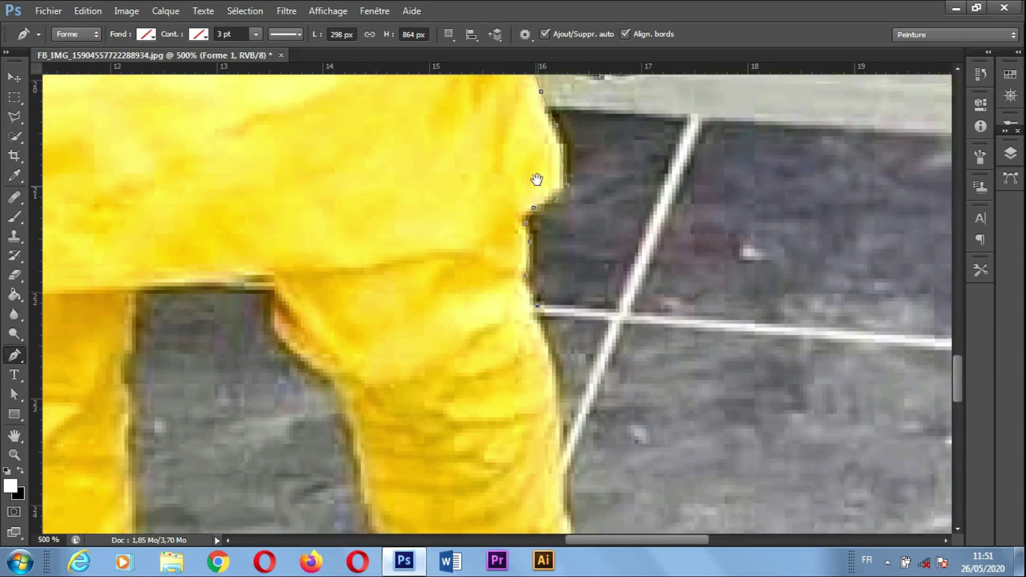
- Continue the path down the lower coat and the trouser leg to the hem
{"action": "scroll", "coordinate": [536, 179], "scroll_direction": "down", "scroll_amount": 3}
{"action": "left_click", "coordinate": [553, 219]}
{"action": "left_click", "coordinate": [560, 271]}
{"action": "left_click", "coordinate": [571, 396]}
{"action": "left_click_drag", "start_coordinate": [563, 269], "coordinate": [572, 172]}
{"action": "left_click", "coordinate": [590, 352]}
{"action": "left_click", "coordinate": [597, 389]}
{"action": "left_click", "coordinate": [586, 408]}
{"action": "left_click", "coordinate": [571, 449]}
{"action": "left_click", "coordinate": [552, 485]}
{"action": "left_click", "coordinate": [551, 500]}
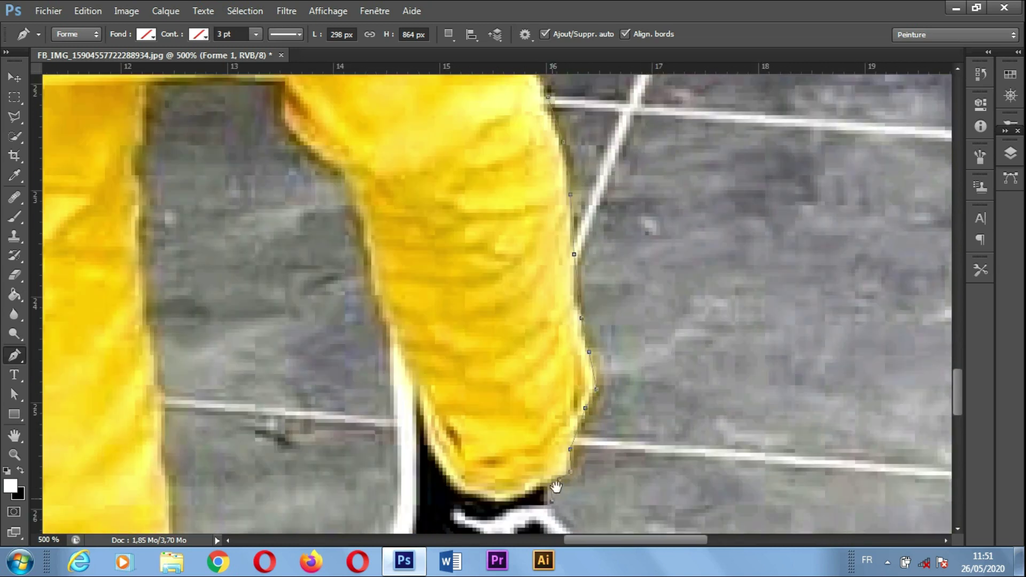
- Trace along the shoelace, down the shoe's right edge and to the toe
{"action": "scroll", "coordinate": [552, 488], "scroll_direction": "down", "scroll_amount": 5}
{"action": "left_click", "coordinate": [550, 271]}
{"action": "left_click", "coordinate": [573, 290]}
{"action": "left_click", "coordinate": [585, 323]}
{"action": "left_click", "coordinate": [550, 292]}
{"action": "left_click", "coordinate": [548, 317]}
{"action": "left_click", "coordinate": [547, 368]}
{"action": "left_click", "coordinate": [535, 424]}
{"action": "left_click", "coordinate": [521, 461]}
{"action": "left_click", "coordinate": [506, 489]}
{"action": "left_click", "coordinate": [484, 510]}
- Curve the outline around the shoe and up the shoe's and trouser leg's left edge
{"action": "scroll", "coordinate": [484, 511], "scroll_direction": "down", "scroll_amount": 4}
{"action": "left_click", "coordinate": [468, 342]}
{"action": "left_click_drag", "start_coordinate": [414, 338], "coordinate": [382, 289]}
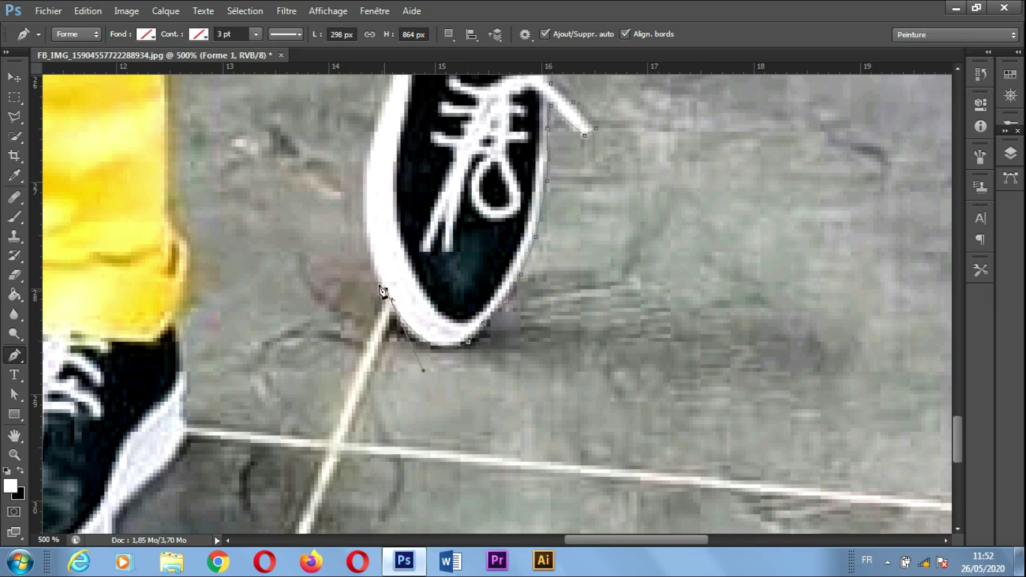
{"action": "left_click", "coordinate": [363, 176]}
{"action": "left_click", "coordinate": [375, 131]}
{"action": "scroll", "coordinate": [377, 138], "scroll_direction": "up", "scroll_amount": 7}
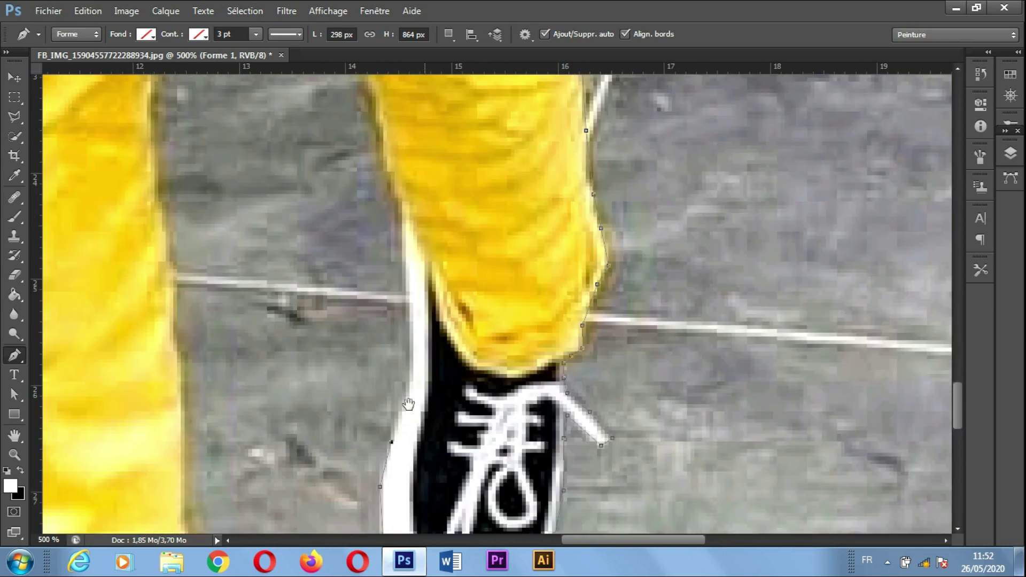
{"action": "left_click", "coordinate": [412, 329]}
{"action": "left_click", "coordinate": [408, 296]}
{"action": "left_click", "coordinate": [405, 254]}
{"action": "left_click", "coordinate": [404, 205]}
- Finish the trouser leg's left edge and trace the inner gap between the legs
{"action": "left_click_drag", "start_coordinate": [523, 312], "coordinate": [558, 350]}
{"action": "left_click_drag", "start_coordinate": [445, 193], "coordinate": [558, 374]}
{"action": "left_click", "coordinate": [539, 390]}
{"action": "left_click", "coordinate": [528, 338]}
{"action": "left_click", "coordinate": [520, 311]}
{"action": "left_click", "coordinate": [513, 282]}
{"action": "left_click", "coordinate": [505, 266]}
{"action": "left_click", "coordinate": [471, 251]}
{"action": "left_click", "coordinate": [445, 225]}
{"action": "left_click", "coordinate": [438, 183]}
{"action": "left_click", "coordinate": [321, 183]}
{"action": "left_click", "coordinate": [314, 221]}
{"action": "left_click", "coordinate": [310, 255]}
- Add anchors down the left leg's inner edge and along its right side
{"action": "left_click", "coordinate": [306, 274]}
{"action": "left_click", "coordinate": [307, 307]}
{"action": "left_click", "coordinate": [307, 329]}
{"action": "left_click", "coordinate": [309, 386]}
{"action": "left_click", "coordinate": [309, 417]}
{"action": "left_click", "coordinate": [317, 446]}
{"action": "left_click_drag", "start_coordinate": [359, 311], "coordinate": [382, 246]}
{"action": "left_click", "coordinate": [348, 442]}
{"action": "left_click", "coordinate": [352, 483]}
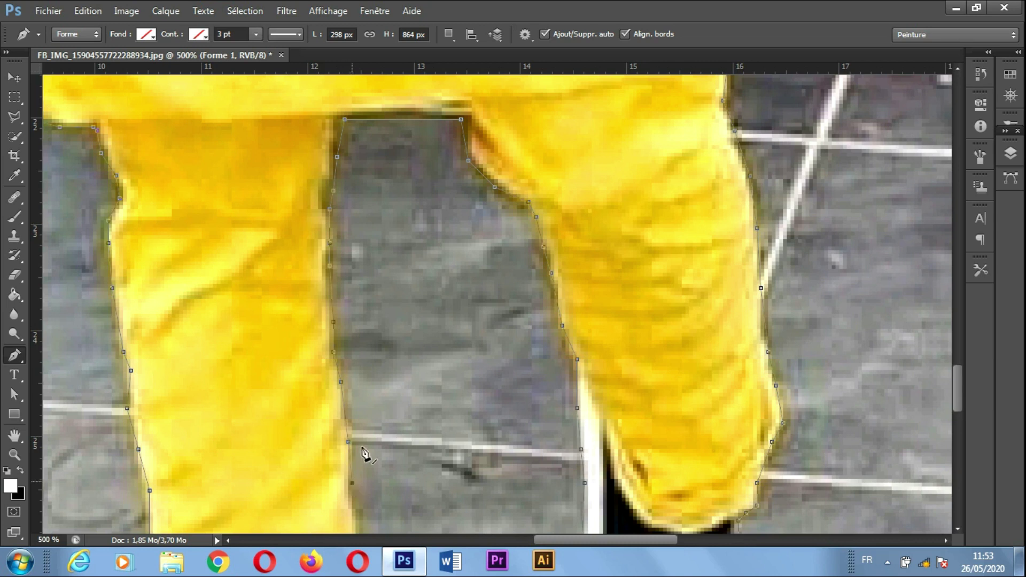
{"action": "left_click_drag", "start_coordinate": [388, 448], "coordinate": [391, 400]}
{"action": "scroll", "coordinate": [391, 400], "scroll_direction": "down", "scroll_amount": 10}
{"action": "left_click", "coordinate": [366, 297]}
{"action": "left_click", "coordinate": [385, 327]}
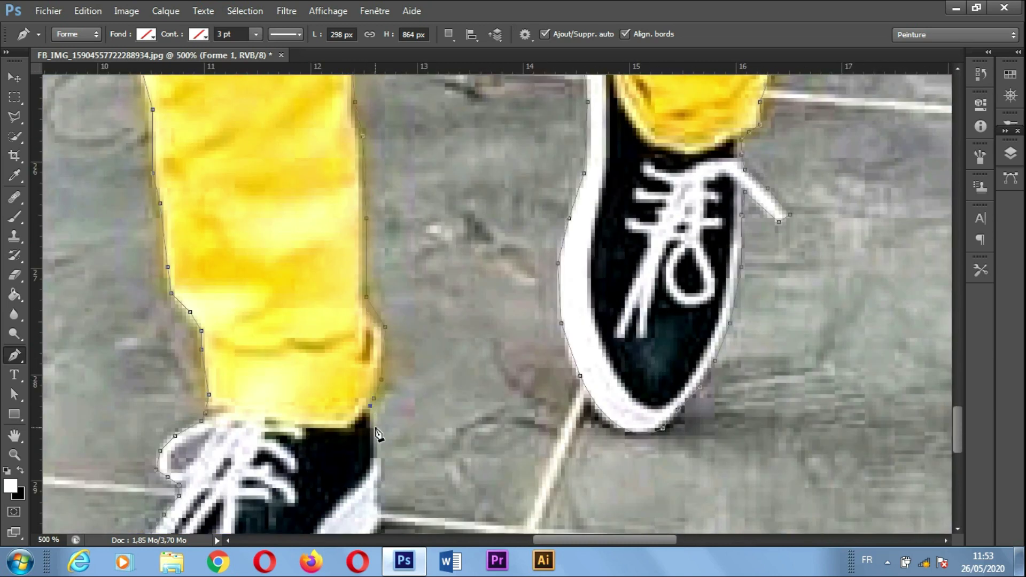
- Trace the outline down the left shoe's right edge
{"action": "left_click", "coordinate": [378, 485]}
{"action": "left_click", "coordinate": [378, 503]}
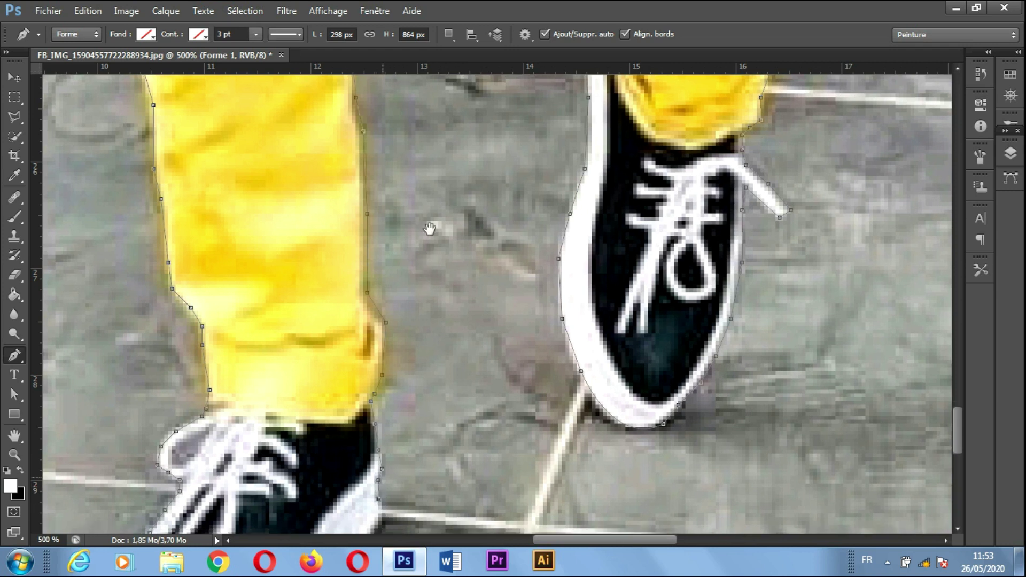
{"action": "scroll", "coordinate": [434, 276], "scroll_direction": "down", "scroll_amount": 8}
{"action": "left_click", "coordinate": [431, 262]}
{"action": "left_click", "coordinate": [415, 285]}
{"action": "left_click", "coordinate": [382, 314]}
{"action": "left_click", "coordinate": [363, 341]}
{"action": "left_click", "coordinate": [359, 356]}
{"action": "left_click", "coordinate": [355, 393]}
{"action": "left_click", "coordinate": [341, 412]}
- Place anchors along the front shoe's sole toward the back of the sole
{"action": "left_click", "coordinate": [313, 438]}
{"action": "left_click", "coordinate": [288, 458]}
{"action": "left_click", "coordinate": [253, 468]}
{"action": "left_click", "coordinate": [201, 461]}
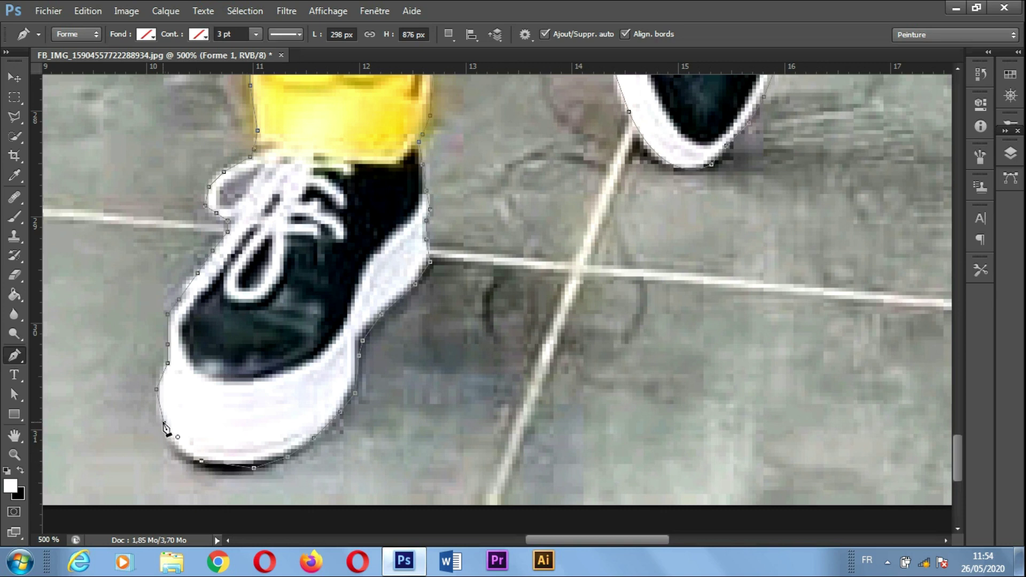
- Curve the path around the shoe's back, zoom out, and load the Forme 1 path as a selection
{"action": "left_click_drag", "start_coordinate": [161, 384], "coordinate": [162, 393]}
{"action": "key", "text": "ctrl+minus"}
{"action": "key", "text": "ctrl+minus"}
{"action": "key", "text": "ctrl+minus"}
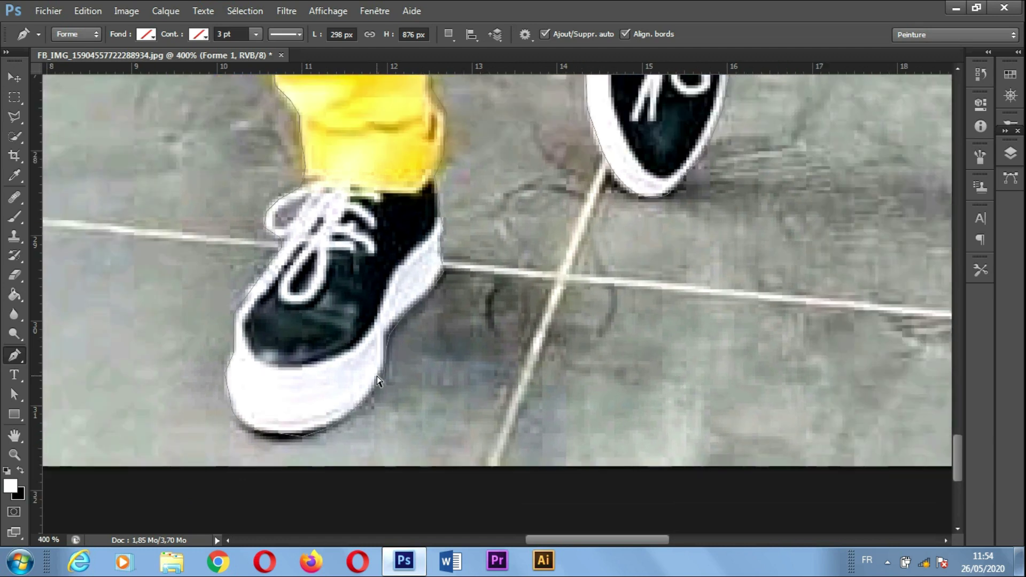
{"action": "key", "text": "ctrl+minus"}
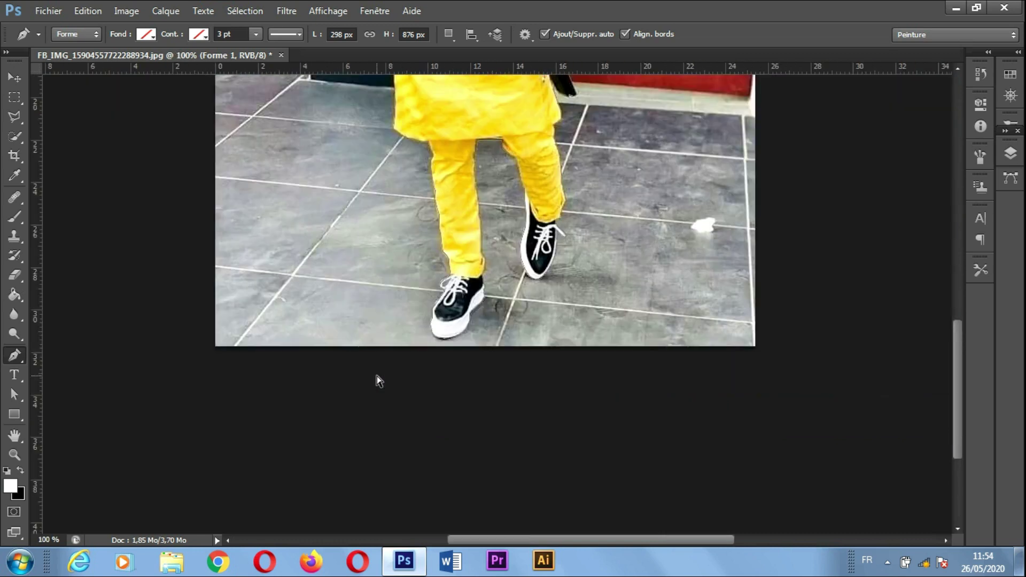
{"action": "key", "text": "ctrl+minus"}
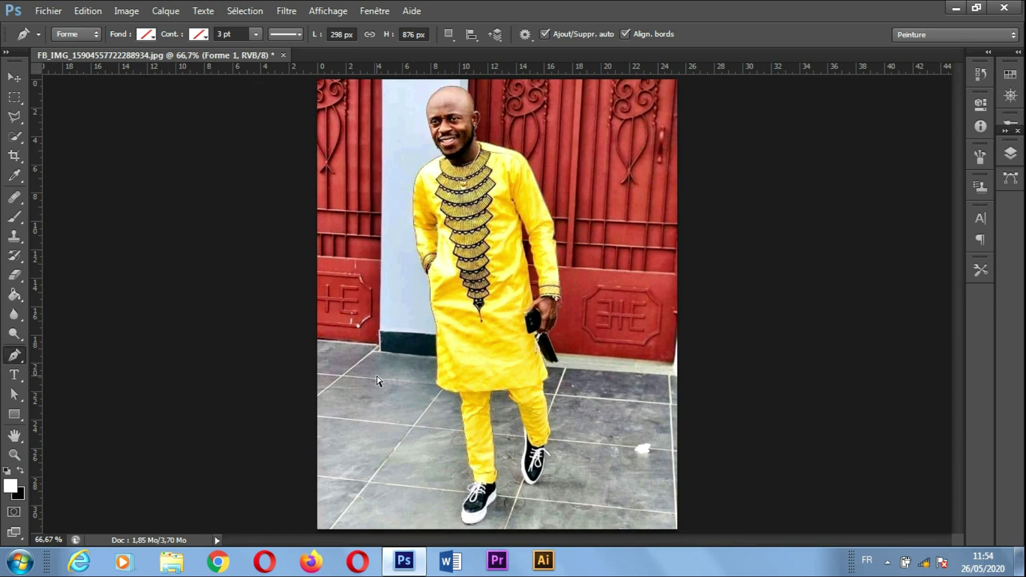
{"action": "key", "text": "ctrl+Return"}
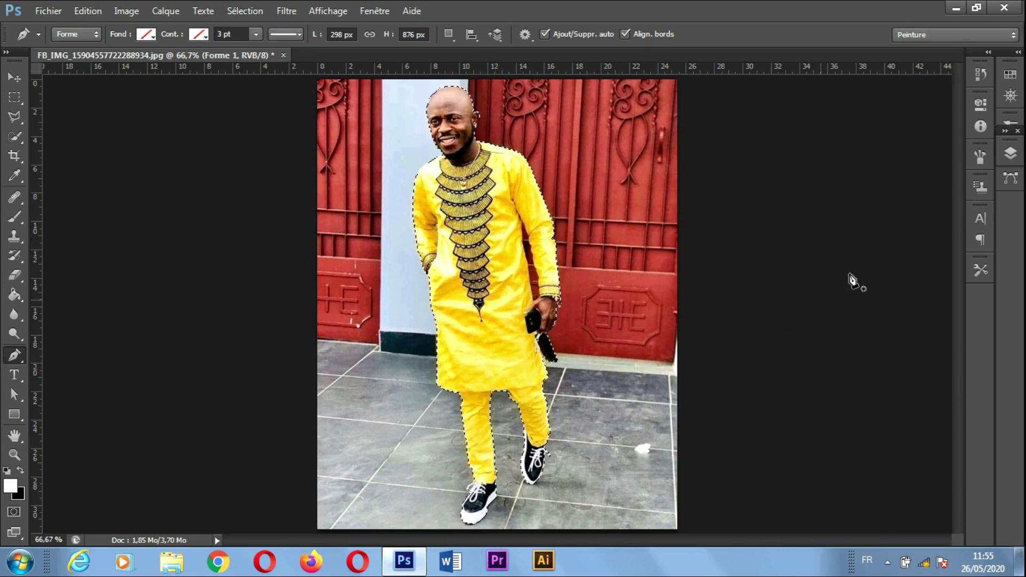
- Show the Calques panel listing Forme 1, Calque 1 and the background
{"action": "left_click", "coordinate": [1014, 151]}
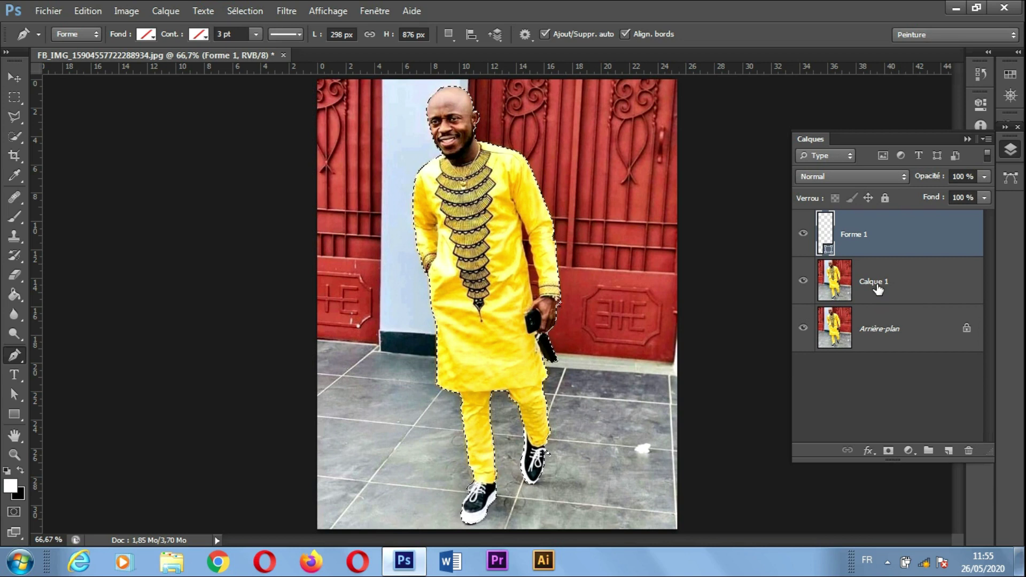
- Make Calque 1 the active layer and bring up the Sélection menu
{"action": "left_click", "coordinate": [878, 290]}
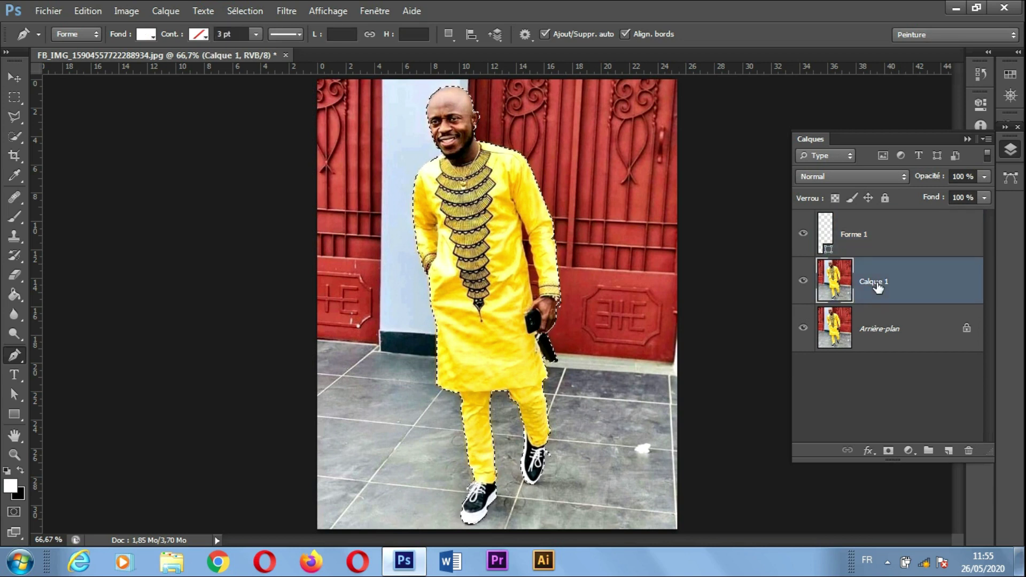
{"action": "left_click", "coordinate": [254, 11]}
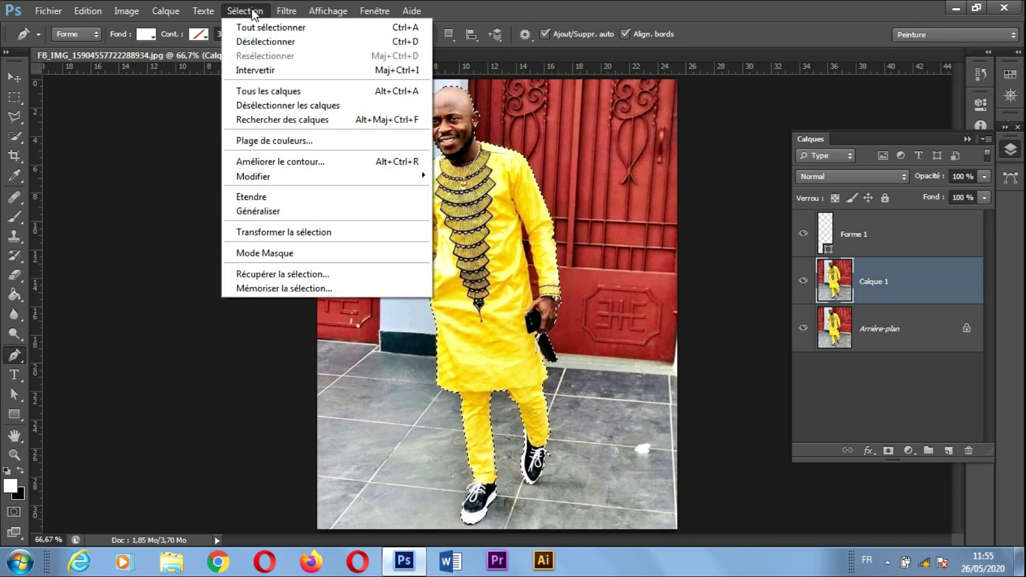
- Open Améliorer le contour, move the dialog aside, and preview the cut-out Sur noir
{"action": "left_click", "coordinate": [265, 164]}
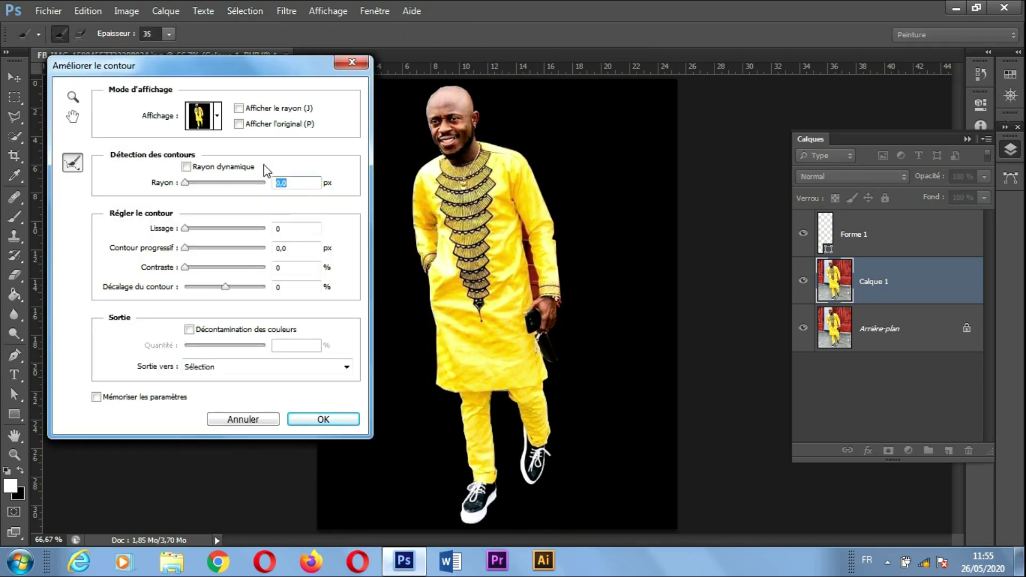
{"action": "mouse_move", "coordinate": [251, 62]}
{"action": "left_mouse_down"}
{"action": "mouse_move", "coordinate": [405, 141]}
{"action": "mouse_move", "coordinate": [817, 117]}
{"action": "left_mouse_up"}
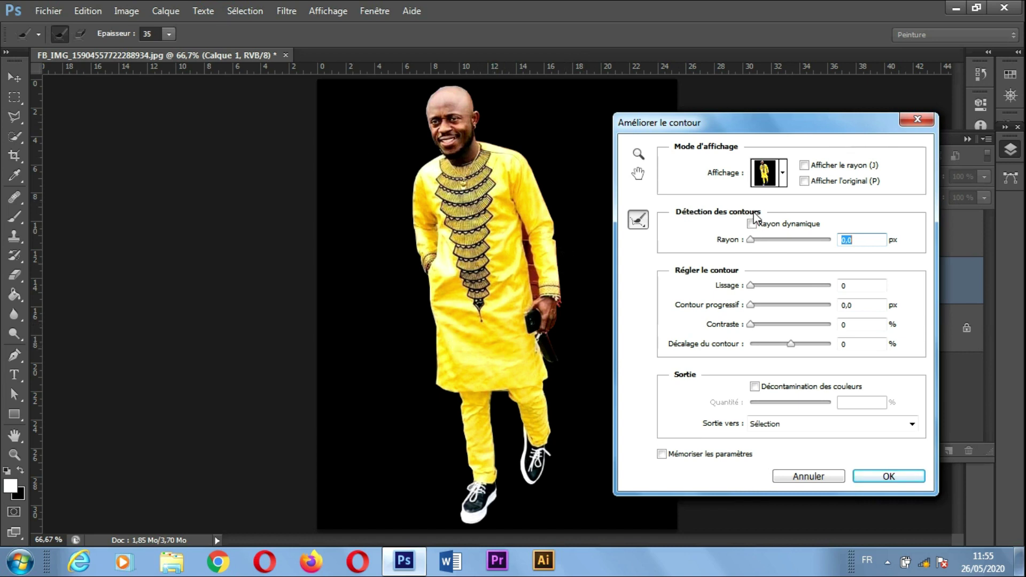
{"action": "left_click", "coordinate": [783, 172]}
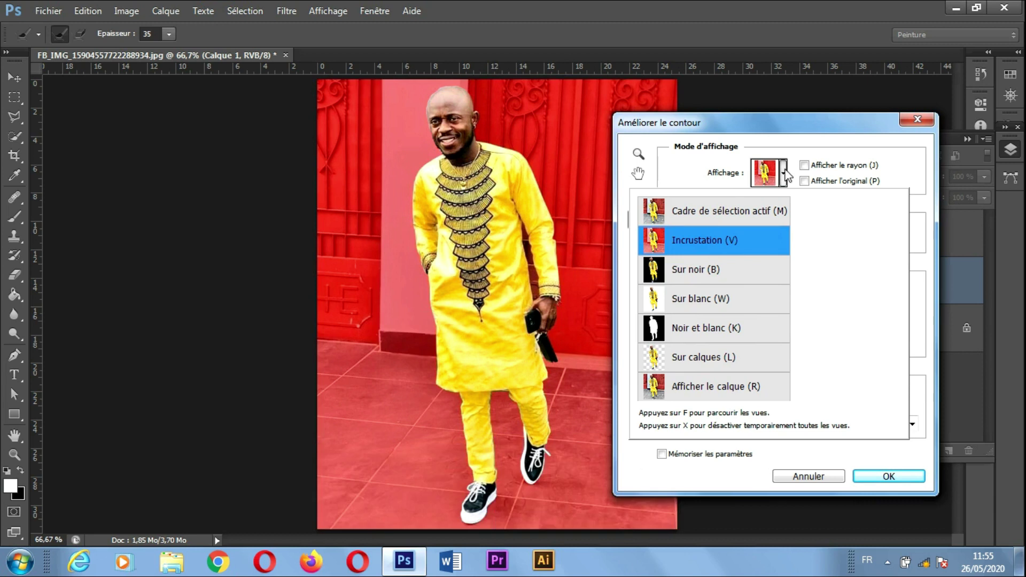
{"action": "left_click", "coordinate": [705, 270]}
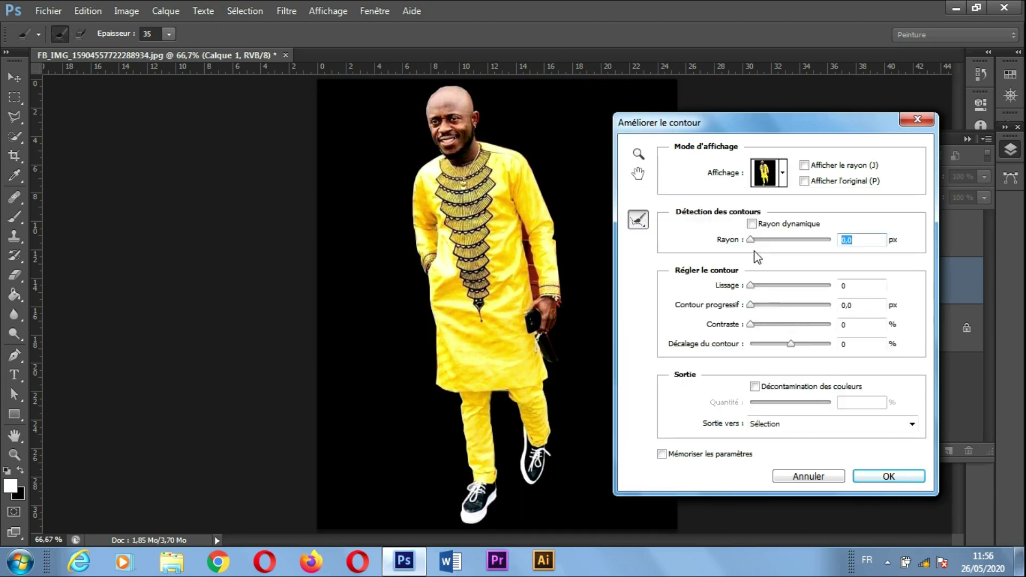
- Set Lissage 7, Contour progressif 0,9 px and Rayon 0,2 px, then zoom in on the edge
{"action": "type", "text": "1"}
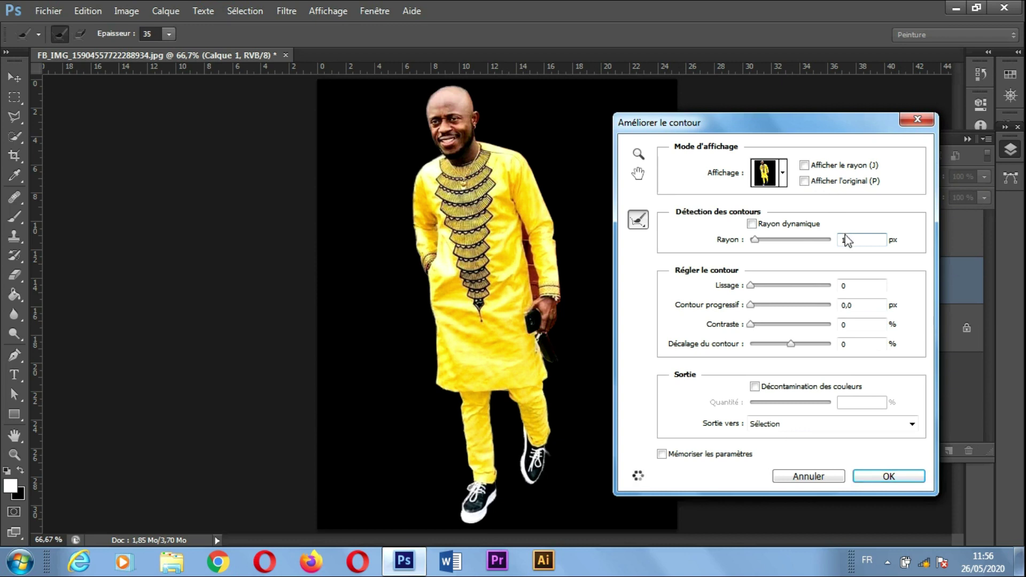
{"action": "key", "text": "BackSpace"}
{"action": "type", "text": "0"}
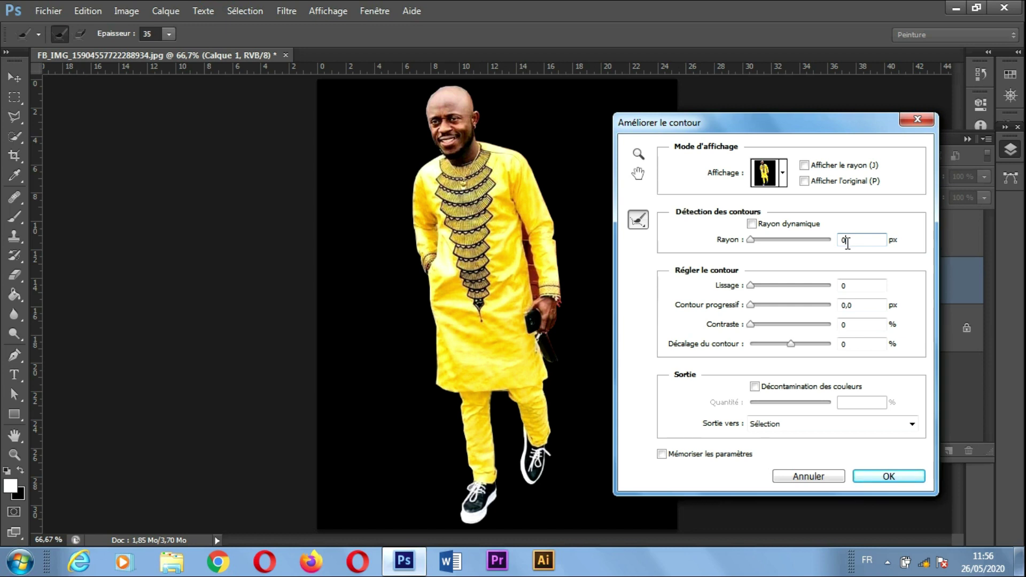
{"action": "type", "text": ",0"}
{"action": "type", "text": "0,1"}
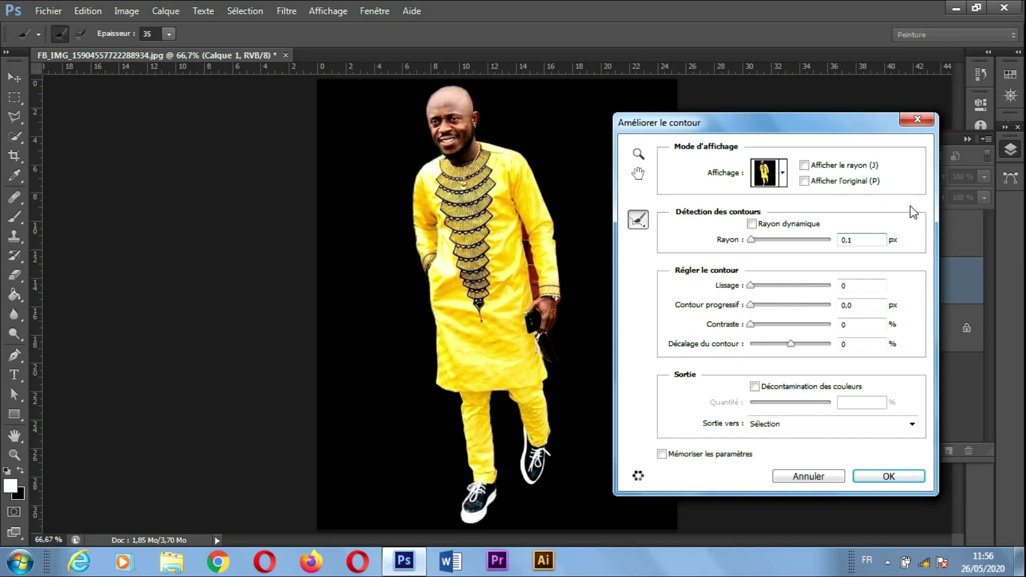
{"action": "left_click_drag", "start_coordinate": [751, 304], "coordinate": [754, 305]}
{"action": "key", "text": "alt"}
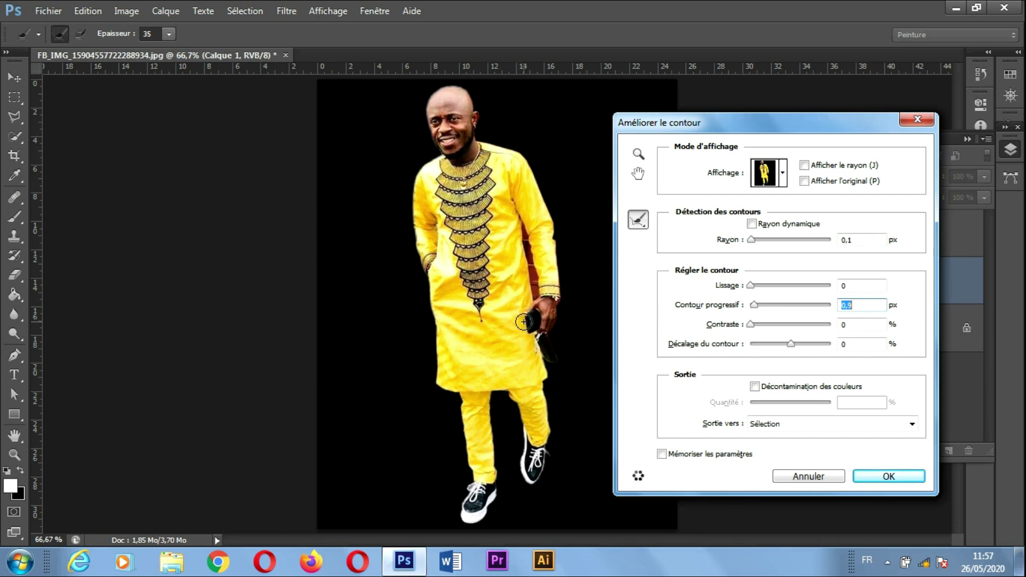
{"action": "left_click", "coordinate": [849, 240]}
{"action": "key", "text": "BackSpace"}
{"action": "type", "text": "0"}
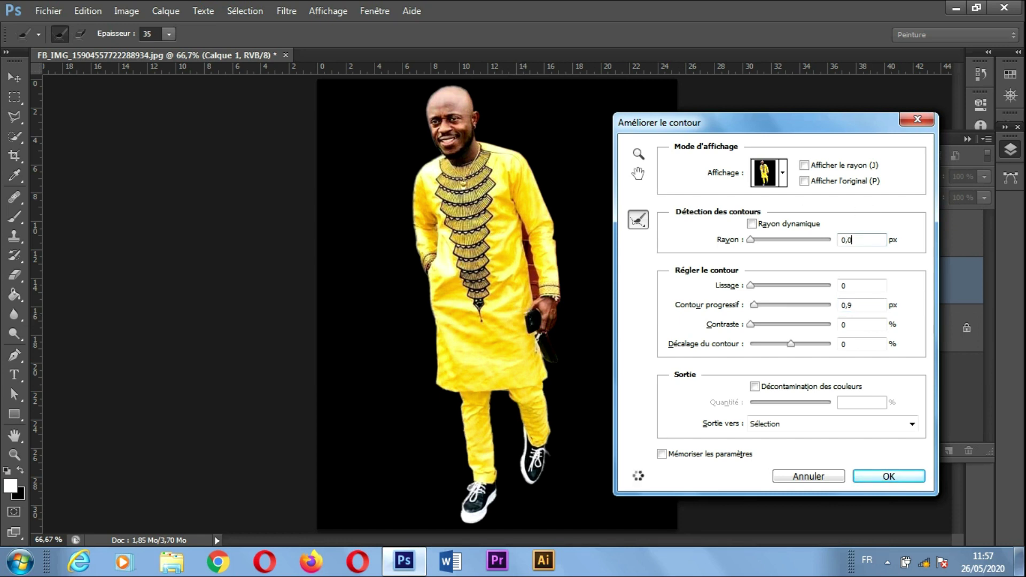
{"action": "left_click", "coordinate": [756, 284]}
{"action": "left_click", "coordinate": [858, 241]}
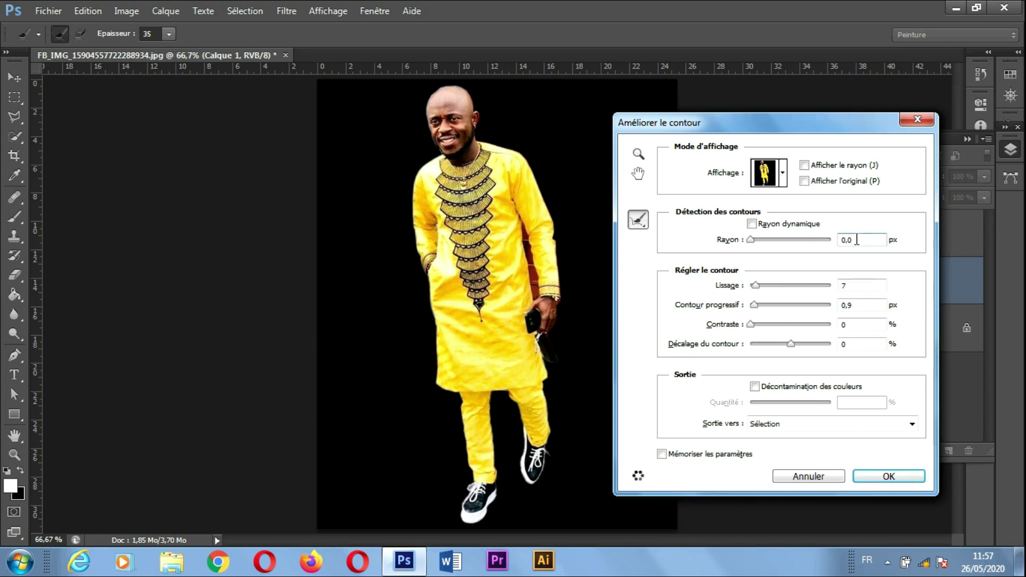
{"action": "key", "text": "Up"}
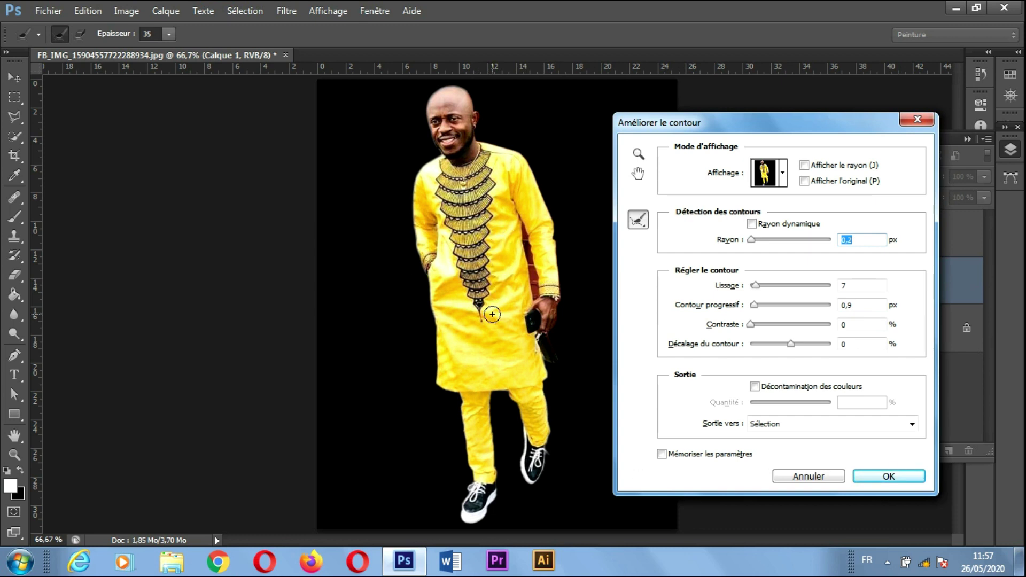
{"action": "key", "text": "ctrl+plus"}
{"action": "key", "text": "ctrl+plus"}
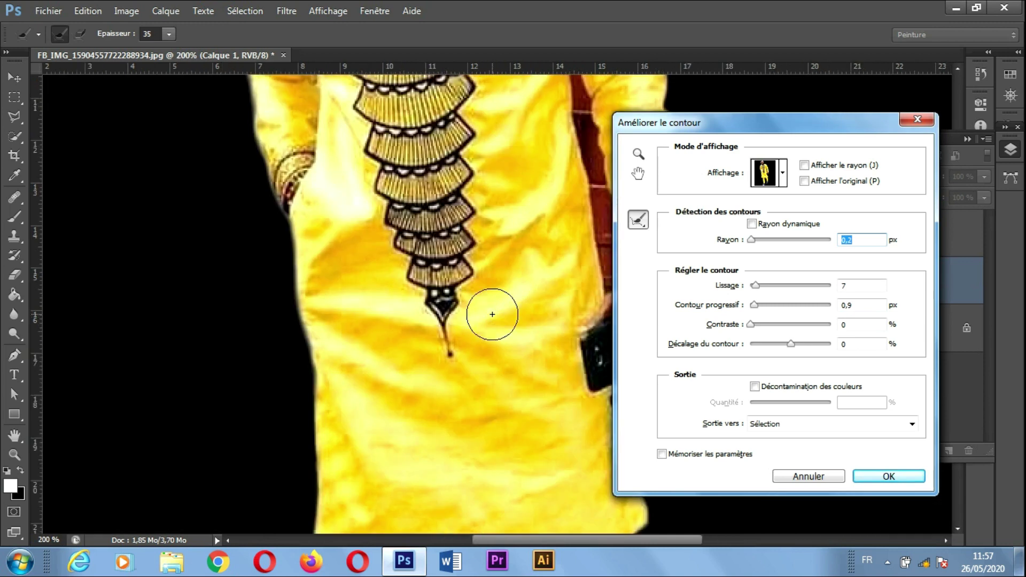
- Zoom the Refine Edge preview in and pan over the pendant, collar and face to check the edges
{"action": "key", "text": "ctrl+plus"}
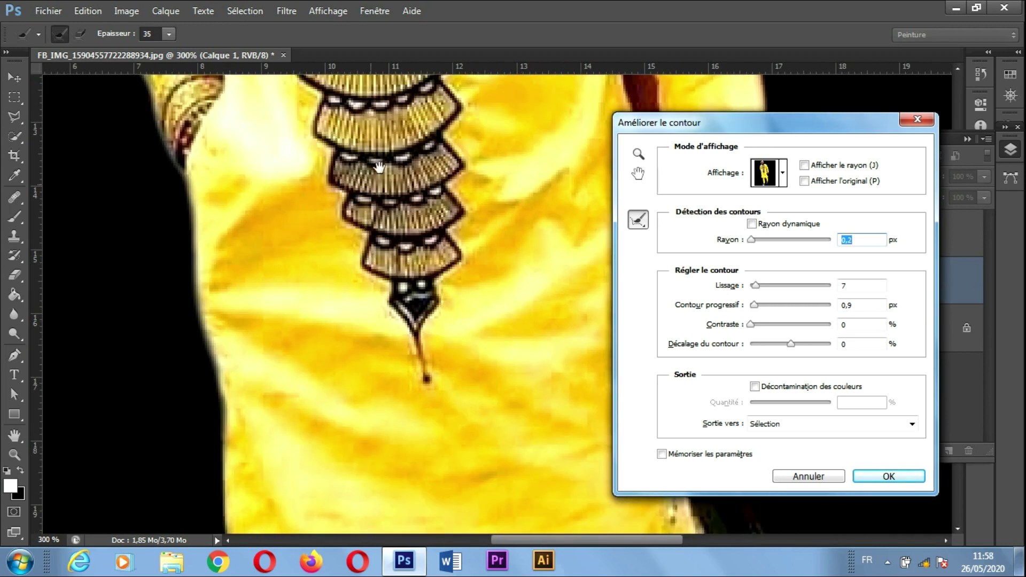
{"action": "left_click_drag", "start_coordinate": [348, 296], "coordinate": [513, 405]}
{"action": "left_click_drag", "start_coordinate": [426, 318], "coordinate": [399, 337]}
{"action": "left_click_drag", "start_coordinate": [381, 222], "coordinate": [394, 312]}
{"action": "left_click_drag", "start_coordinate": [408, 250], "coordinate": [385, 381]}
{"action": "left_click_drag", "start_coordinate": [398, 309], "coordinate": [385, 380]}
{"action": "left_click_drag", "start_coordinate": [392, 340], "coordinate": [396, 369]}
{"action": "left_click_drag", "start_coordinate": [393, 321], "coordinate": [246, 296]}
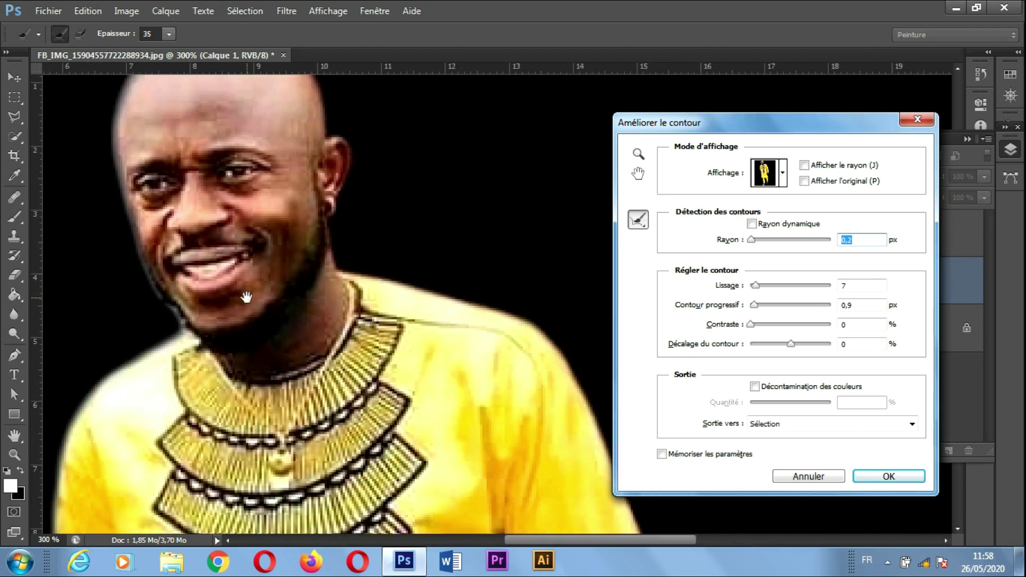
{"action": "left_click_drag", "start_coordinate": [360, 365], "coordinate": [351, 191]}
{"action": "mouse_move", "coordinate": [392, 439]}
{"action": "left_mouse_down"}
{"action": "mouse_move", "coordinate": [392, 305]}
{"action": "mouse_move", "coordinate": [374, 201]}
{"action": "left_mouse_up"}
- Check the sleeve edge and raise the Contrast slightly above 0%
{"action": "key", "text": "ctrl+r"}
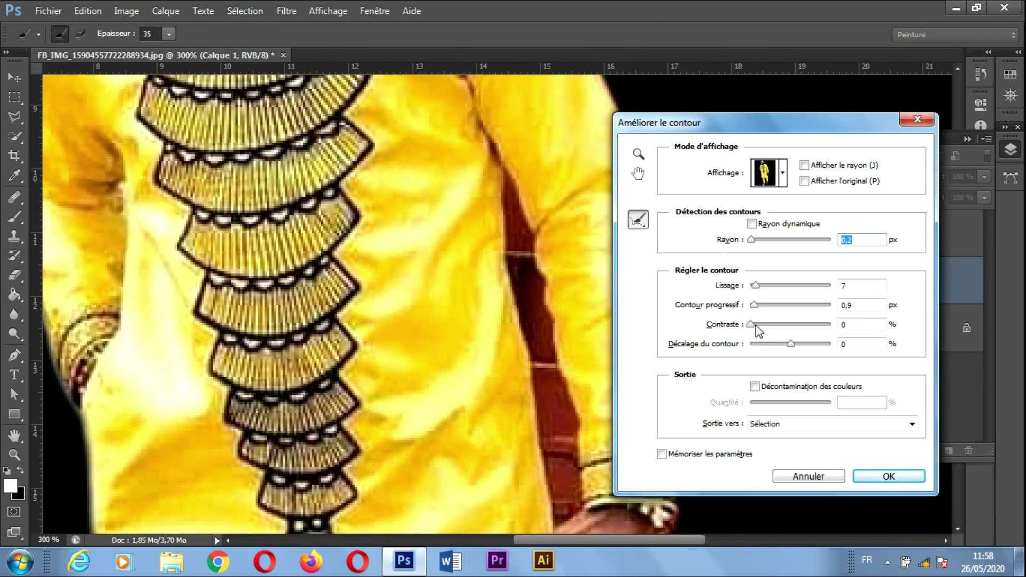
{"action": "left_click_drag", "start_coordinate": [485, 324], "coordinate": [342, 324]}
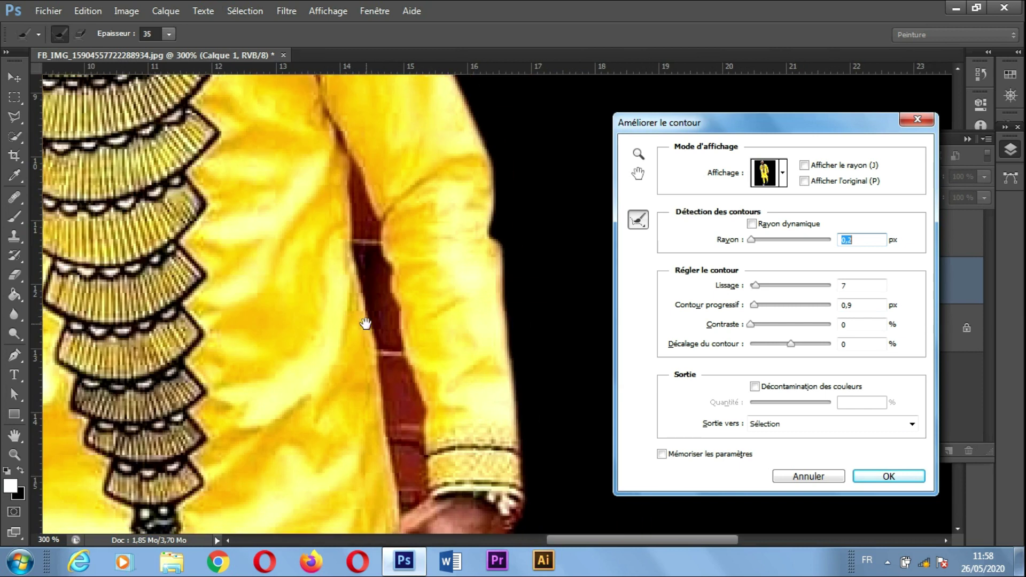
{"action": "left_click", "coordinate": [755, 326]}
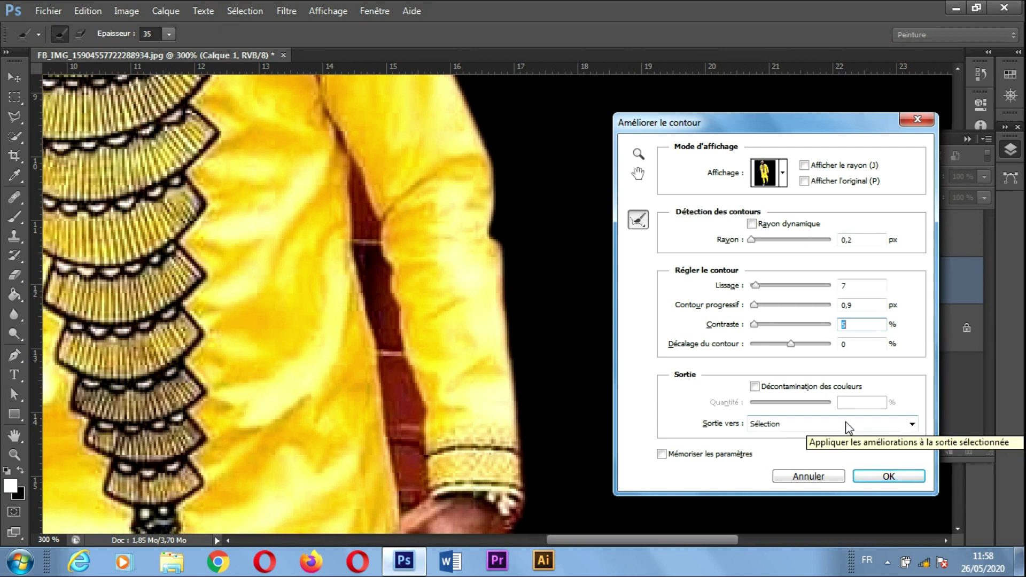
- Enable Decontaminate Colors and output the refined cut-out as a New Layer with Layer Mask, Calque 1 copie
{"action": "left_click", "coordinate": [846, 422]}
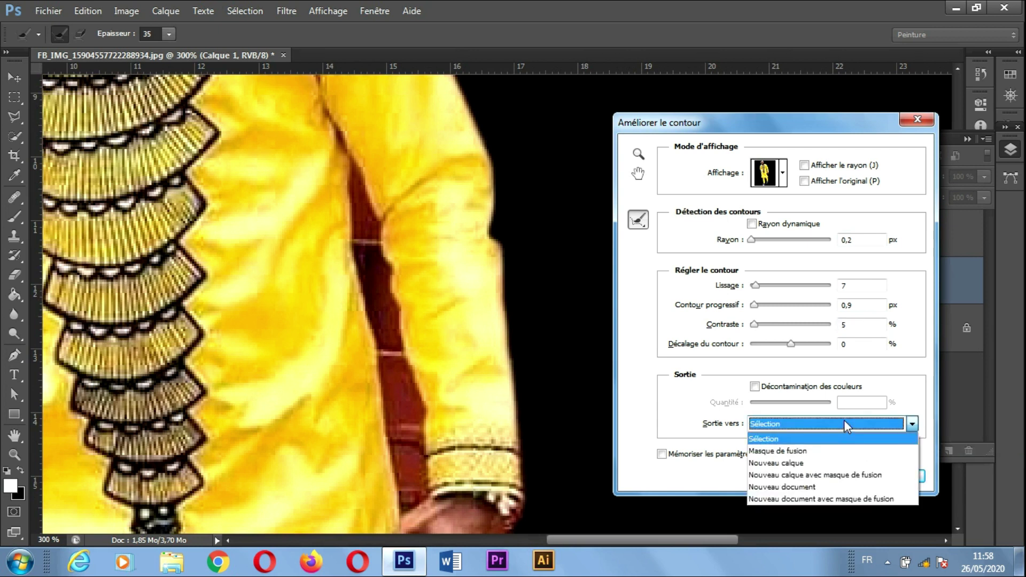
{"action": "left_click", "coordinate": [845, 420]}
{"action": "left_click", "coordinate": [756, 389]}
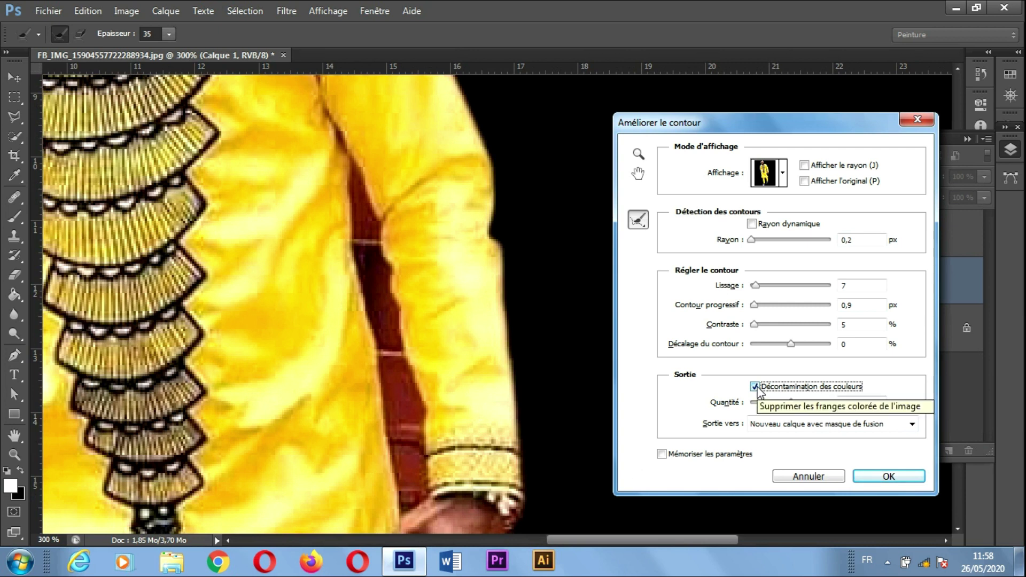
{"action": "left_click", "coordinate": [911, 425]}
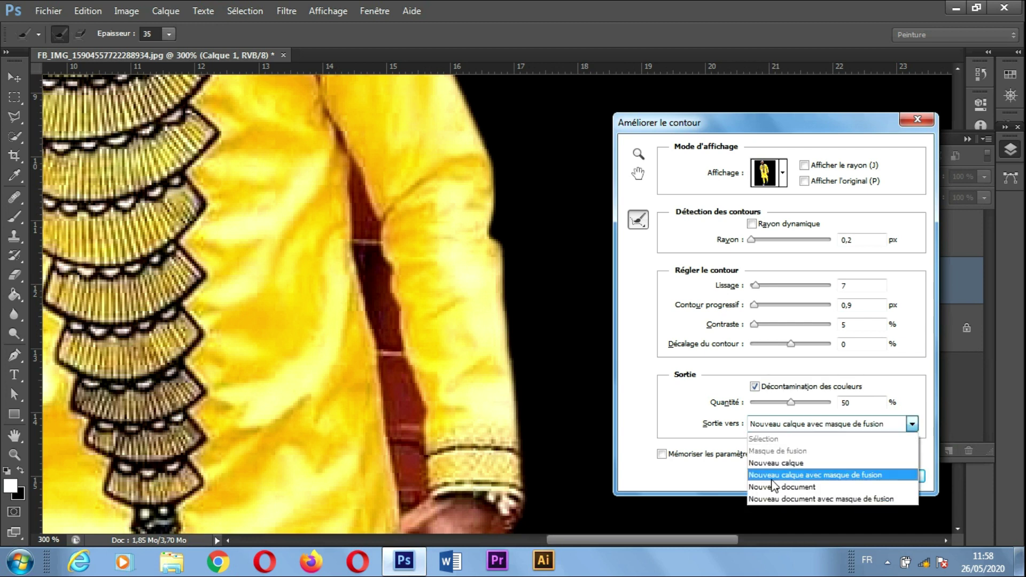
{"action": "left_click", "coordinate": [834, 475]}
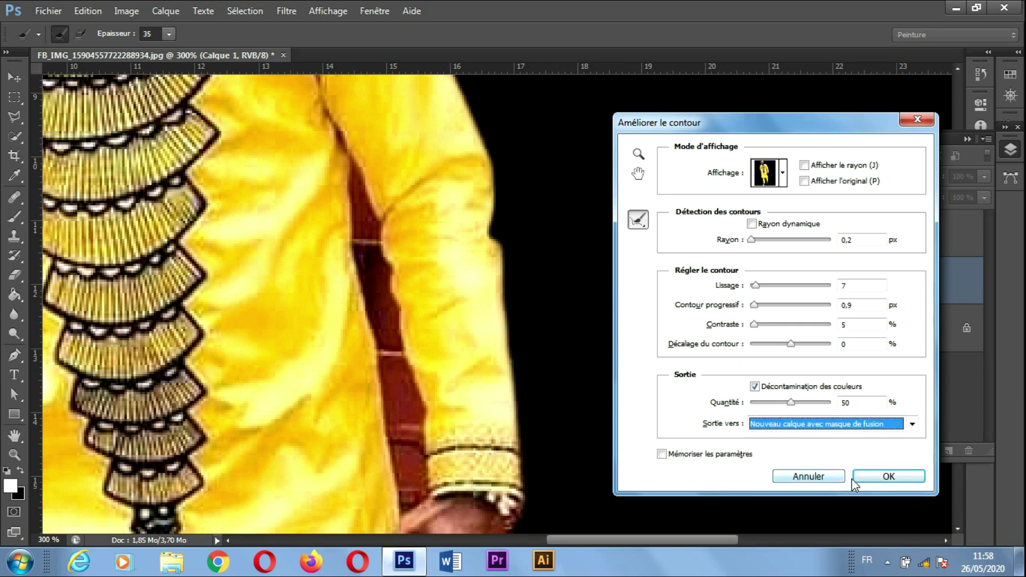
{"action": "left_click", "coordinate": [871, 480]}
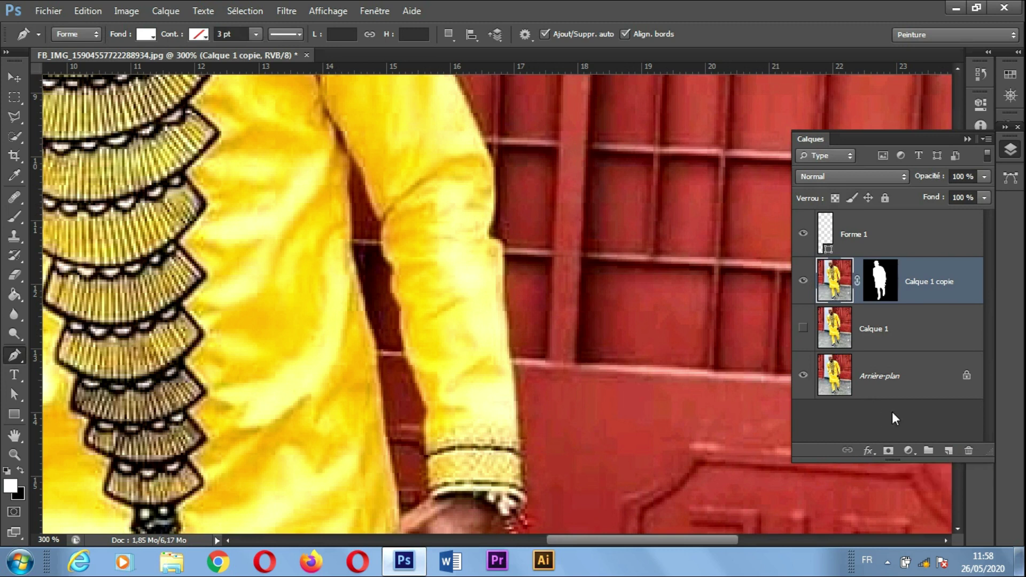
- Hide the red-door Background layer and delete the stray Forme 1 shape layer
{"action": "key", "text": "ctrl+minus"}
{"action": "key", "text": "ctrl+minus"}
{"action": "key", "text": "ctrl+minus"}
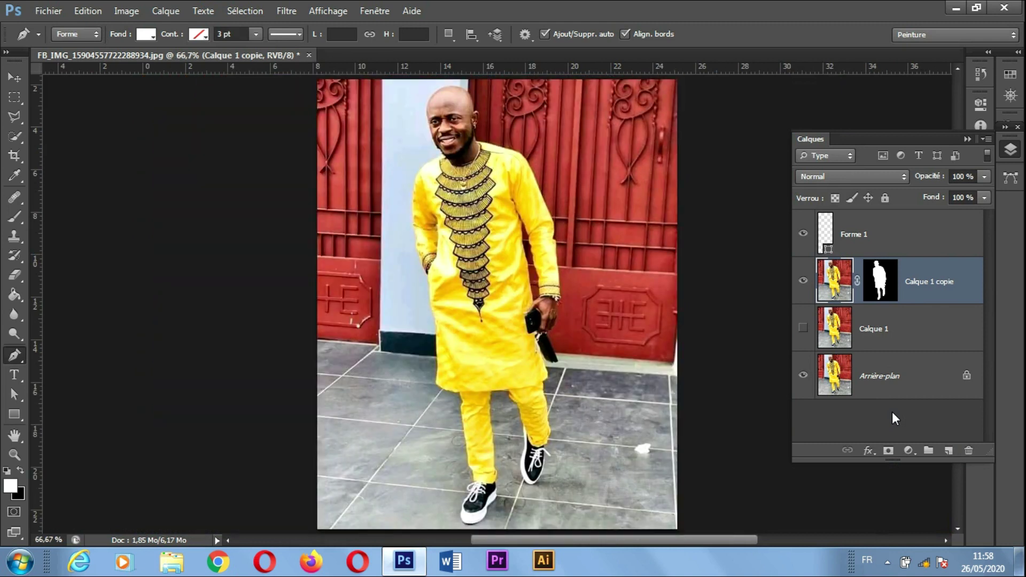
{"action": "left_click", "coordinate": [803, 375]}
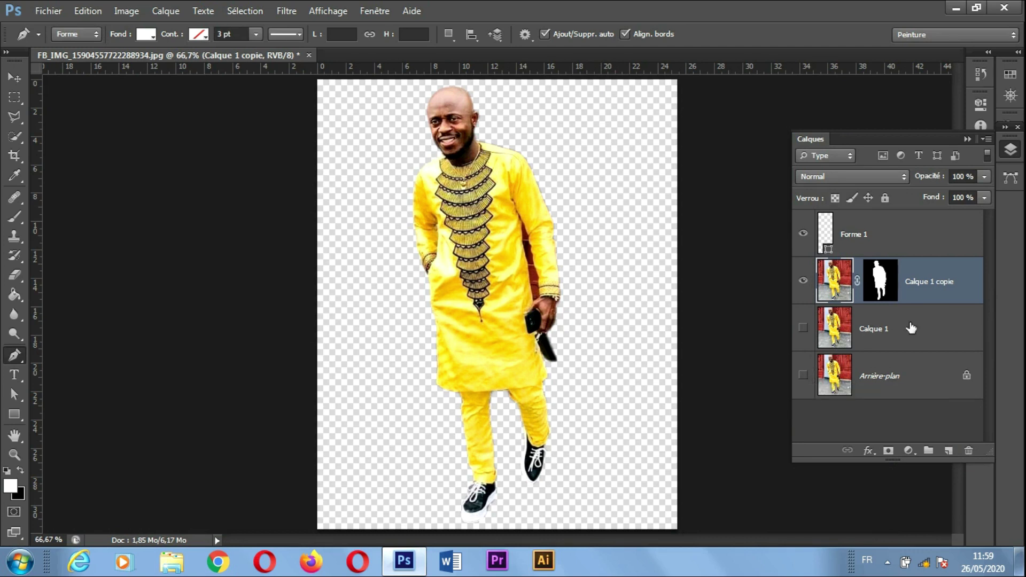
{"action": "left_click", "coordinate": [18, 78]}
{"action": "left_click_drag", "start_coordinate": [513, 238], "coordinate": [576, 231]}
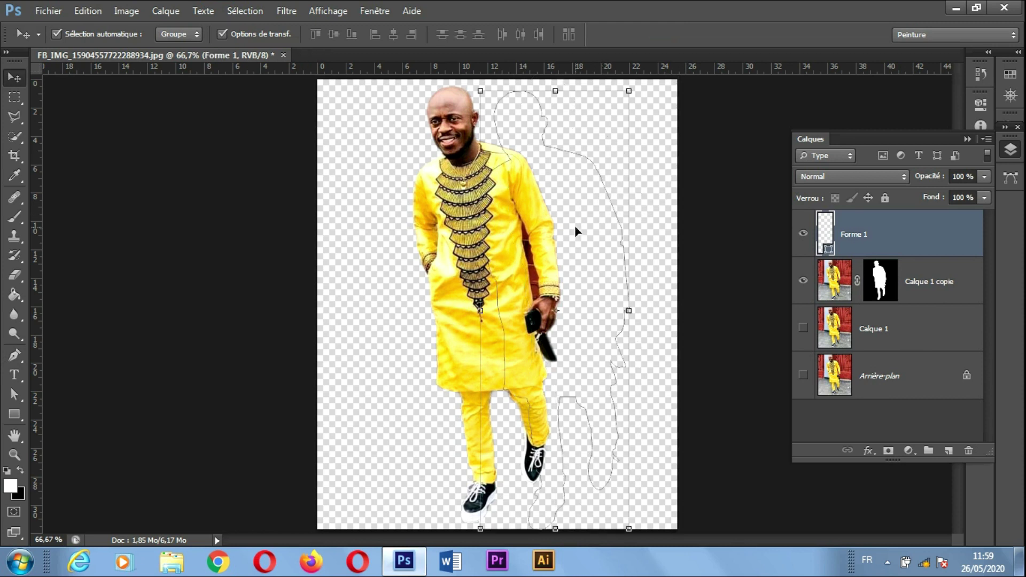
{"action": "key", "text": "Delete"}
{"action": "mouse_move", "coordinate": [489, 238]}
{"action": "left_mouse_down"}
{"action": "mouse_move", "coordinate": [546, 238]}
{"action": "mouse_move", "coordinate": [430, 247]}
{"action": "mouse_move", "coordinate": [481, 247]}
{"action": "left_mouse_up"}
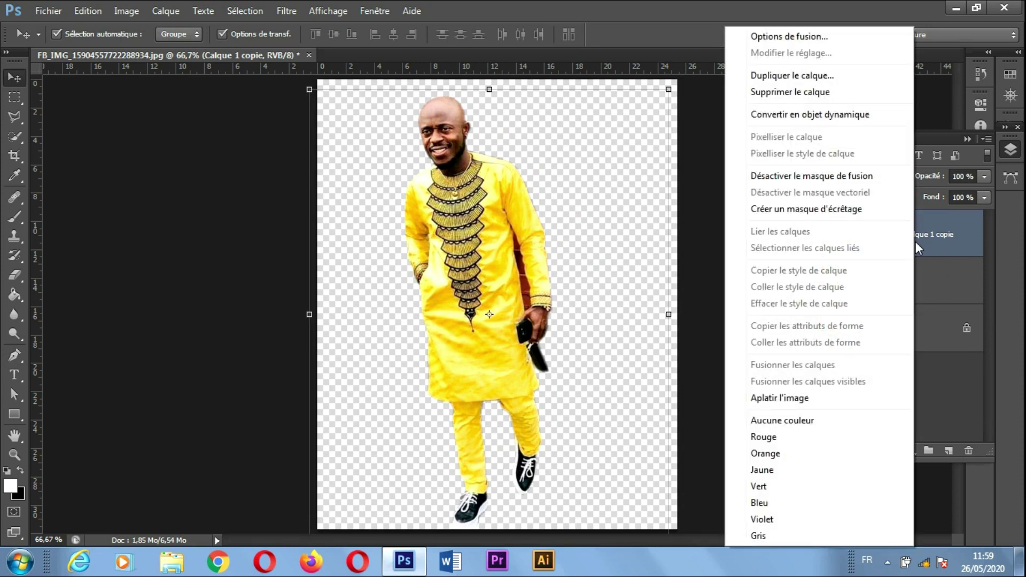
- Convert the man's layer to a smart object and outline the red gap beside the sleeve with the Pen tool
{"action": "left_click", "coordinate": [829, 115]}
{"action": "scroll", "coordinate": [515, 273], "scroll_direction": "up", "scroll_amount": 7}
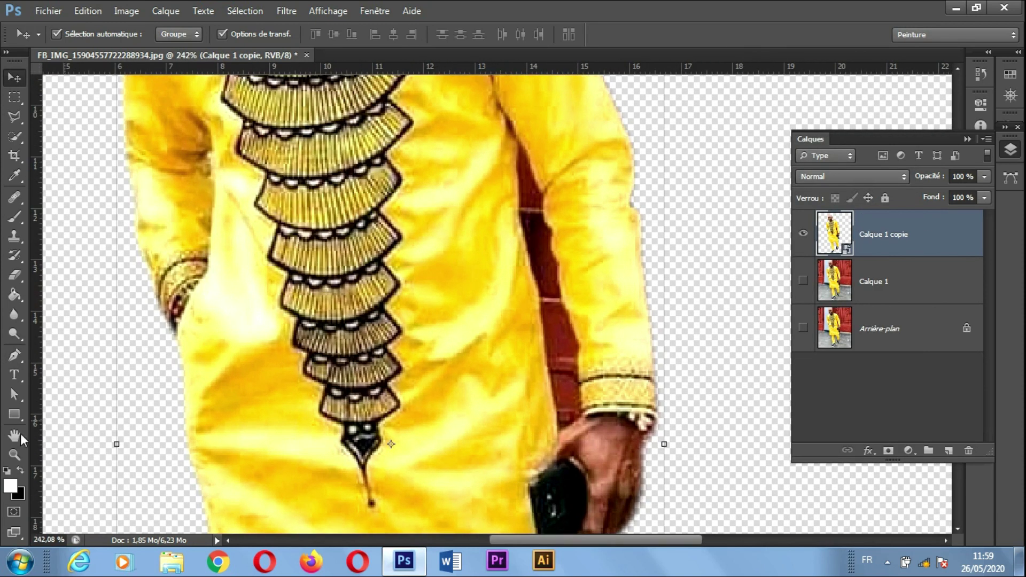
{"action": "left_click", "coordinate": [14, 355]}
{"action": "left_click", "coordinate": [518, 143]}
{"action": "left_click", "coordinate": [517, 163]}
{"action": "left_click", "coordinate": [518, 193]}
{"action": "left_click", "coordinate": [521, 228]}
{"action": "left_click", "coordinate": [532, 276]}
{"action": "left_click", "coordinate": [544, 318]}
{"action": "left_click", "coordinate": [549, 370]}
{"action": "left_click", "coordinate": [553, 412]}
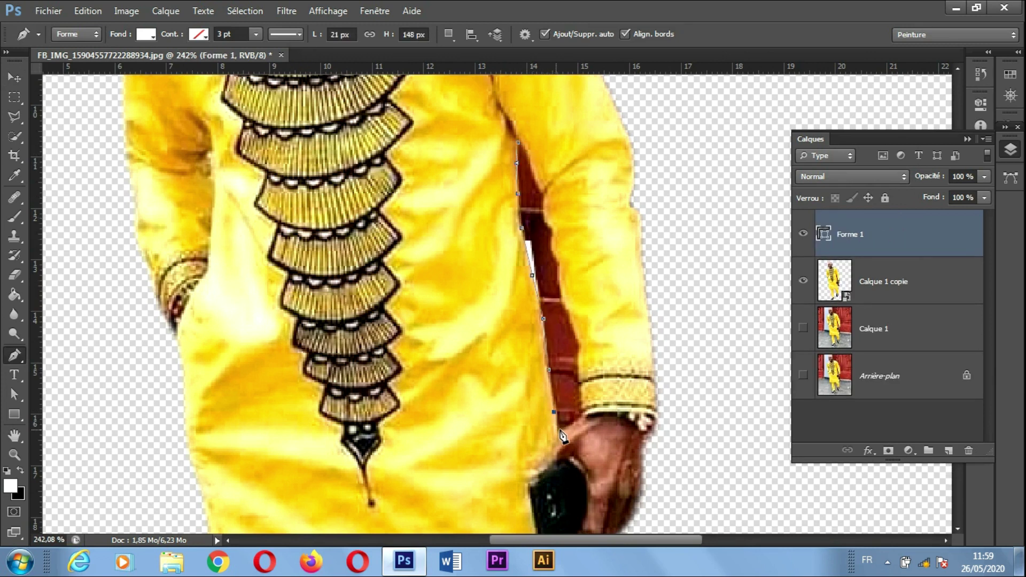
{"action": "left_click", "coordinate": [580, 417]}
{"action": "left_click", "coordinate": [583, 405]}
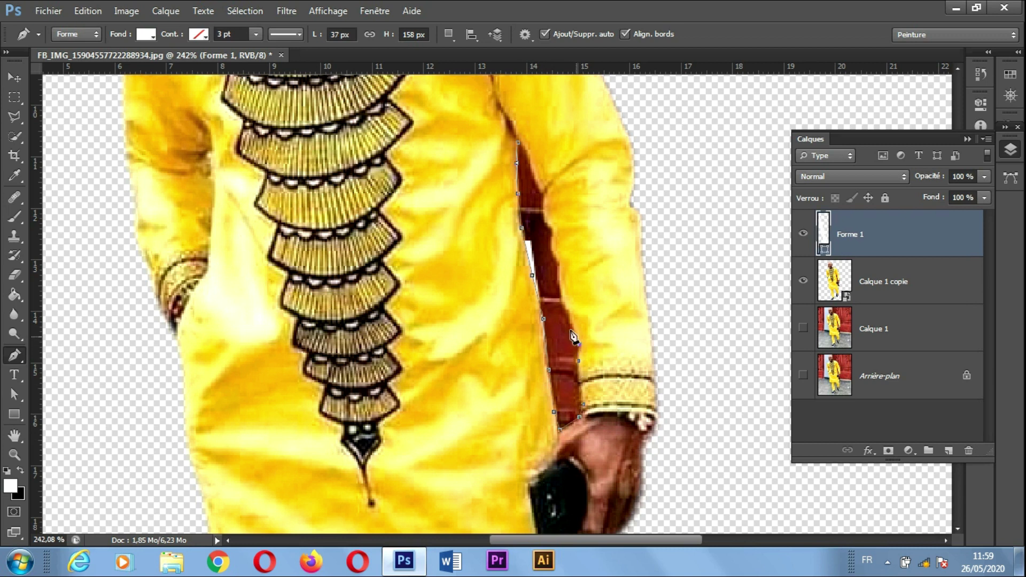
{"action": "left_click", "coordinate": [562, 299]}
- Set the traced shape to no fill and finish the path
{"action": "left_click", "coordinate": [146, 34]}
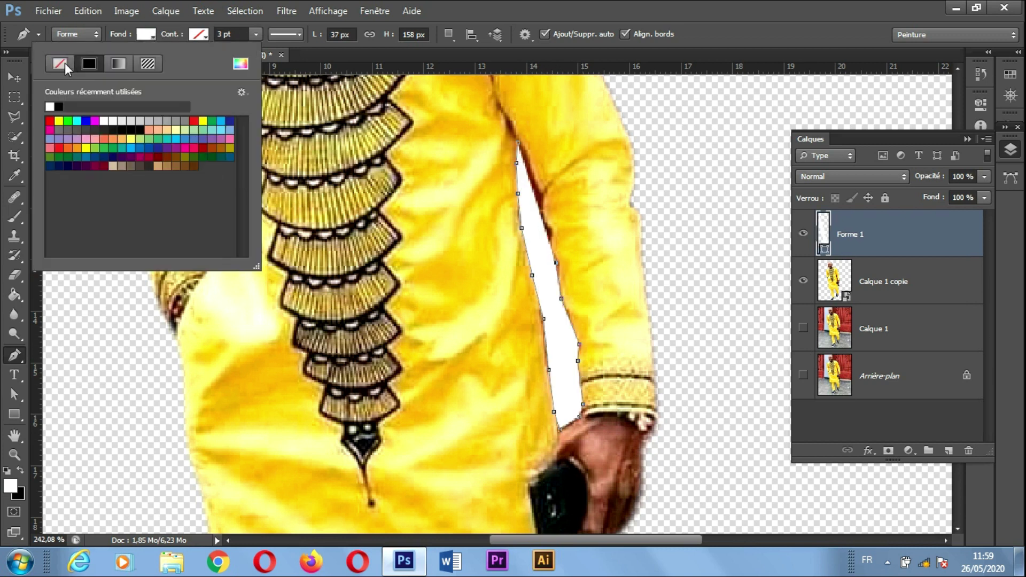
{"action": "left_click", "coordinate": [59, 63]}
{"action": "left_click", "coordinate": [554, 250]}
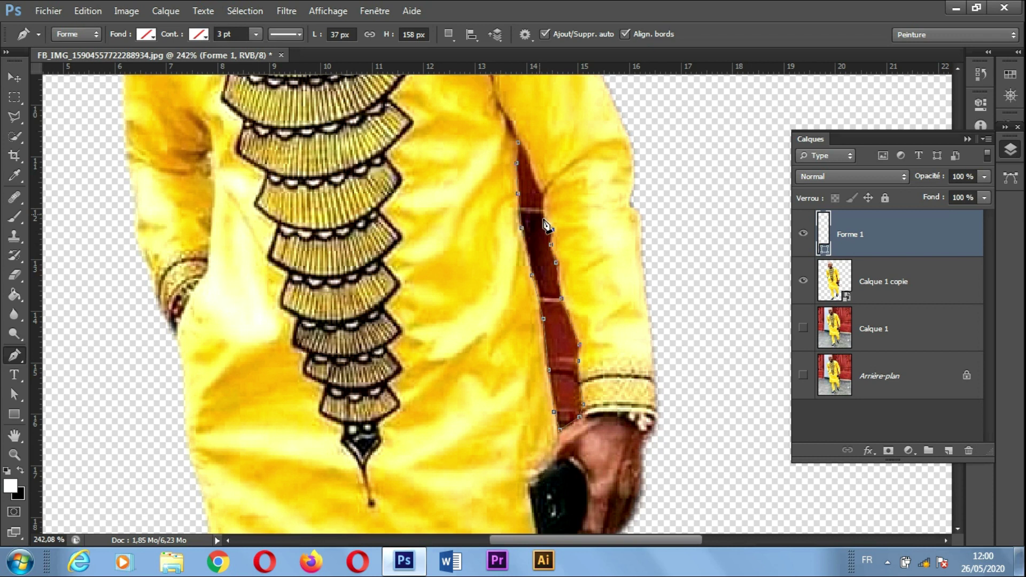
{"action": "key", "text": "Escape"}
- Load the path as a selection, rasterize Calque 1 copie, delete the red gap and deselect
{"action": "left_click", "coordinate": [824, 233], "text": "ctrl"}
{"action": "left_click", "coordinate": [931, 278]}
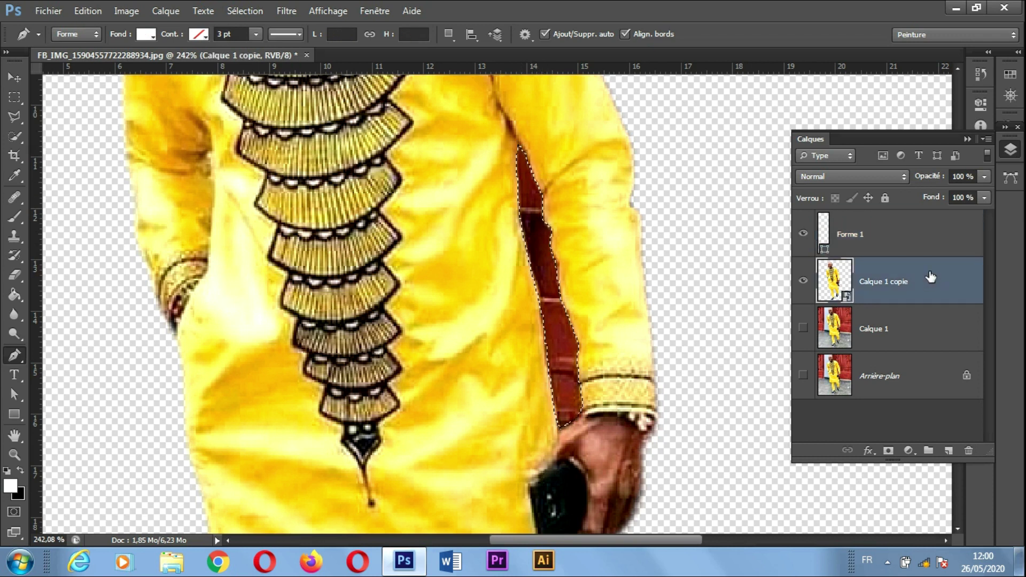
{"action": "key", "text": "Delete"}
{"action": "key", "text": "Return"}
{"action": "right_click", "coordinate": [914, 292]}
{"action": "left_click", "coordinate": [786, 172]}
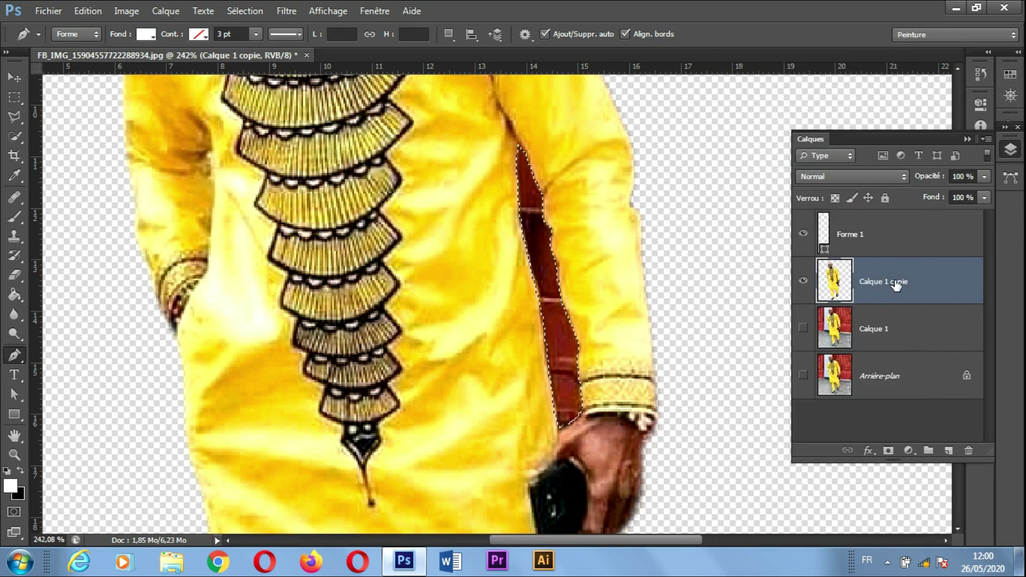
{"action": "key", "text": "Delete"}
{"action": "key", "text": "ctrl+d"}
{"action": "key", "text": "ctrl+minus"}
{"action": "key", "text": "ctrl+minus"}
{"action": "key", "text": "ctrl+minus"}
{"action": "key", "text": "ctrl+minus"}
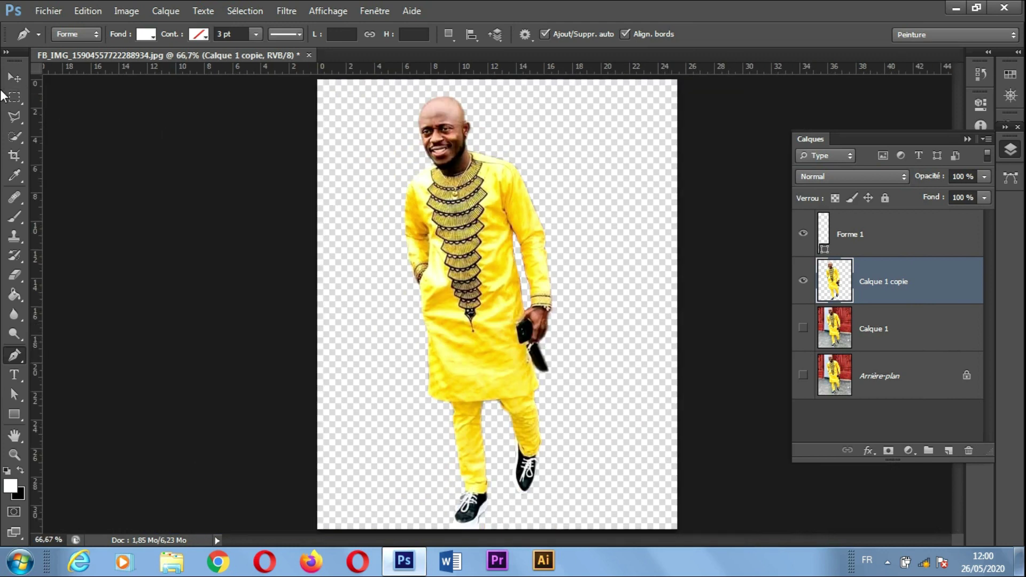
- Nudge the man up-right and fill a new layer above Calque 1 with grey 858585
{"action": "key", "text": "v"}
{"action": "left_click_drag", "start_coordinate": [454, 176], "coordinate": [464, 171]}
{"action": "left_click", "coordinate": [901, 348]}
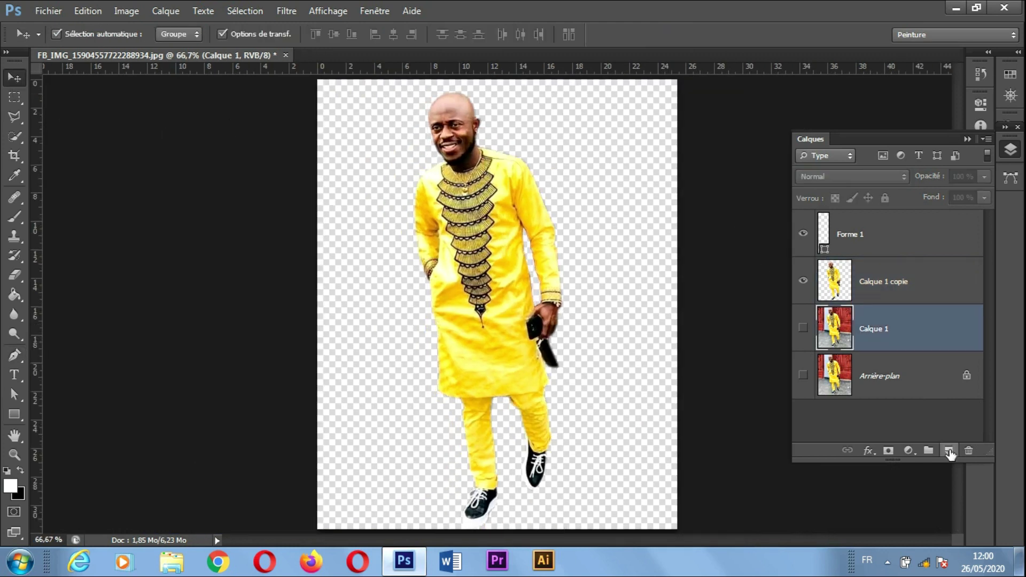
{"action": "left_click", "coordinate": [949, 451]}
{"action": "left_click", "coordinate": [11, 486]}
{"action": "left_click_drag", "start_coordinate": [738, 271], "coordinate": [690, 271]}
{"action": "key", "text": "Return"}
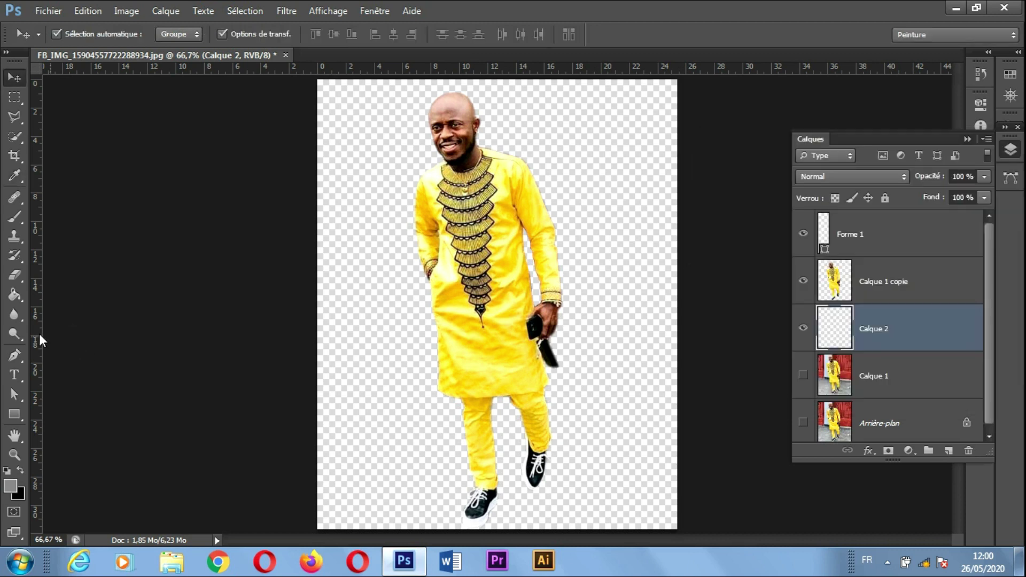
{"action": "left_click", "coordinate": [15, 295]}
{"action": "left_click", "coordinate": [355, 236]}
- Choose the Brush, enlarge it to about 909 px, and start setting foreground colour f9ffff
{"action": "left_click", "coordinate": [14, 77]}
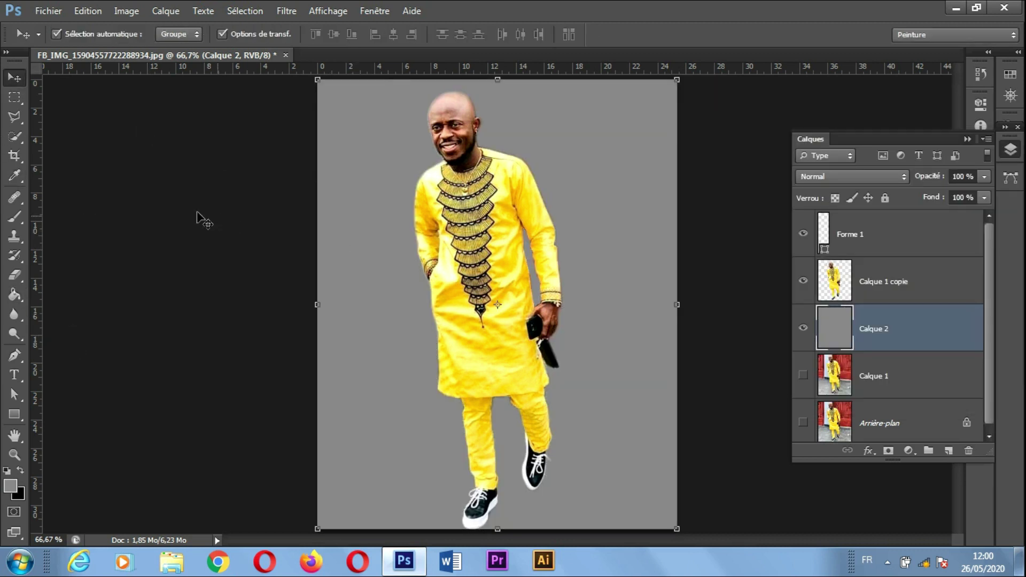
{"action": "left_click", "coordinate": [17, 219]}
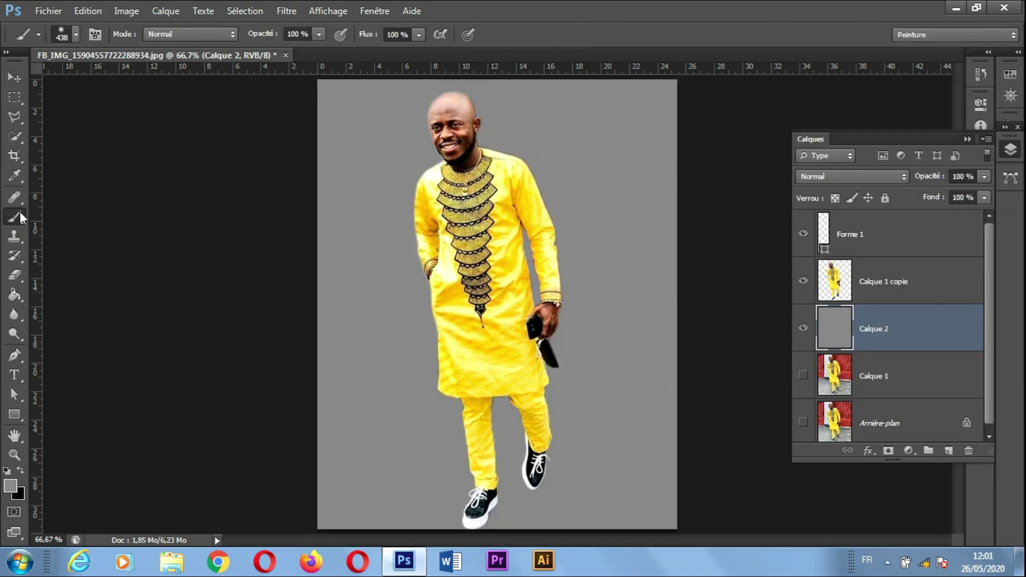
{"action": "left_click", "coordinate": [76, 34]}
{"action": "type", "text": "30"}
{"action": "key", "text": "Return"}
{"action": "right_click", "coordinate": [456, 286], "text": "alt"}
{"action": "mouse_move", "coordinate": [469, 288]}
{"action": "left_mouse_down"}
{"action": "mouse_move", "coordinate": [521, 270]}
{"action": "mouse_move", "coordinate": [562, 281]}
{"action": "left_mouse_up"}
{"action": "right_click", "coordinate": [521, 269], "text": "alt"}
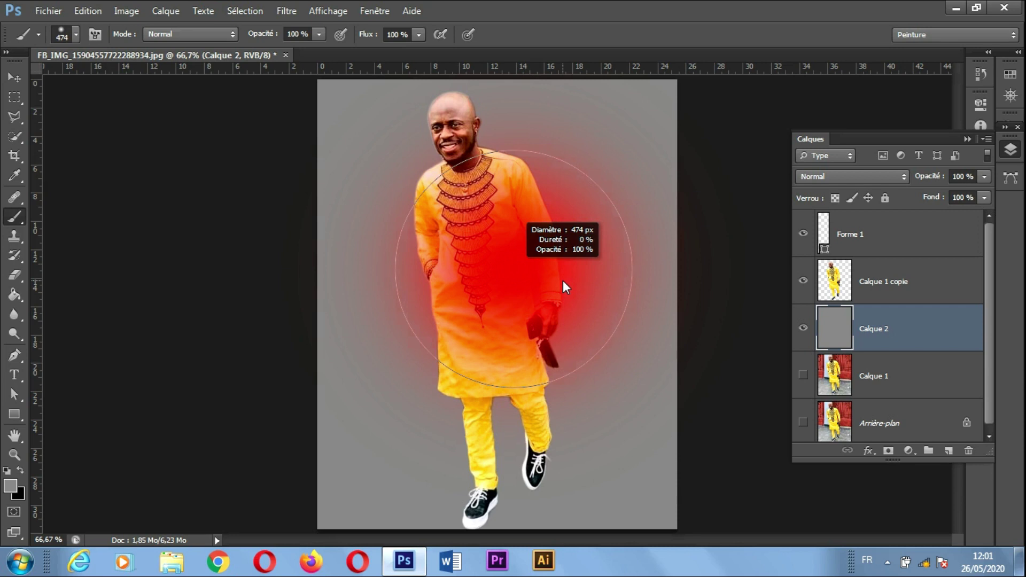
{"action": "right_click", "coordinate": [342, 283], "text": "alt"}
{"action": "left_click_drag", "start_coordinate": [342, 283], "coordinate": [487, 281]}
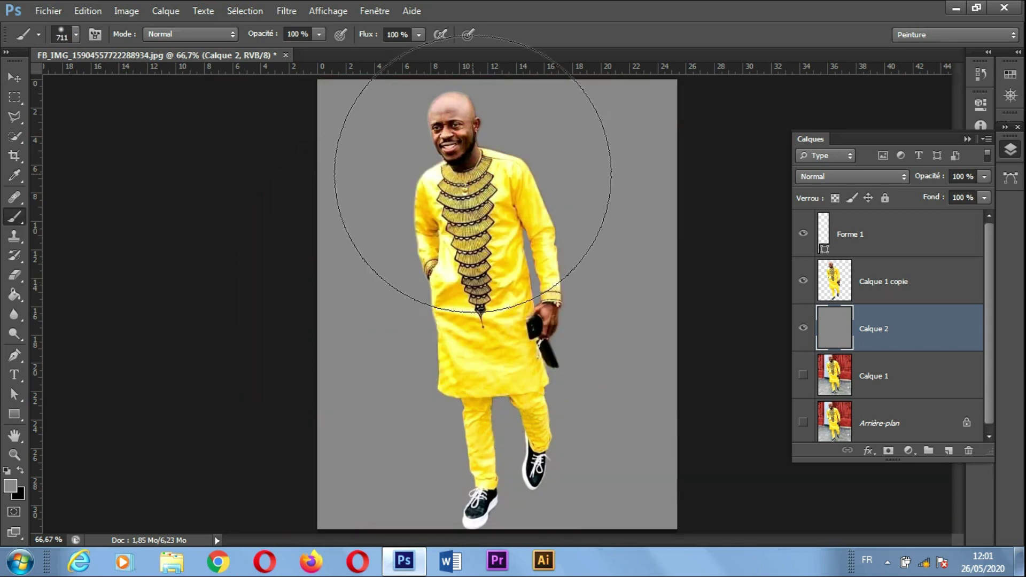
{"action": "right_click", "coordinate": [407, 288], "text": "alt"}
{"action": "left_click_drag", "start_coordinate": [407, 289], "coordinate": [505, 275]}
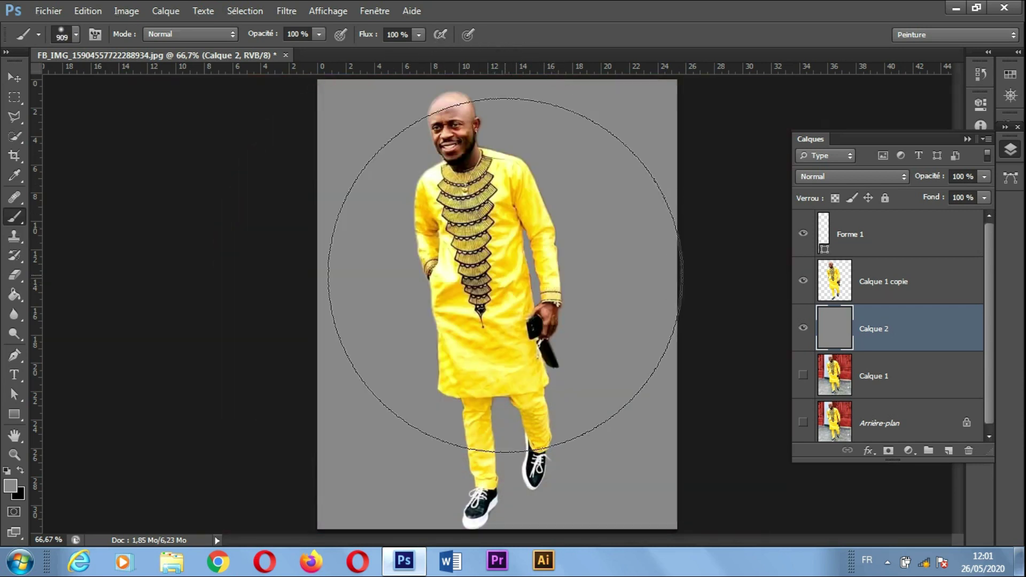
{"action": "left_click", "coordinate": [10, 485]}
{"action": "left_click", "coordinate": [717, 187]}
- Confirm the near-white foreground and paint one soft glow behind the man on Calque 2
{"action": "left_click", "coordinate": [723, 181]}
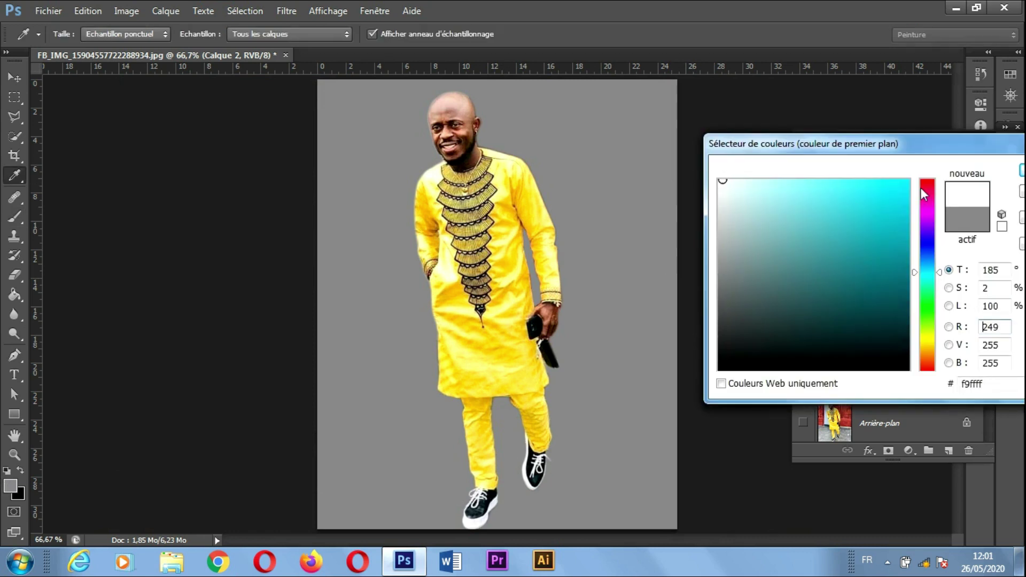
{"action": "left_click", "coordinate": [1022, 171]}
{"action": "left_click", "coordinate": [436, 287]}
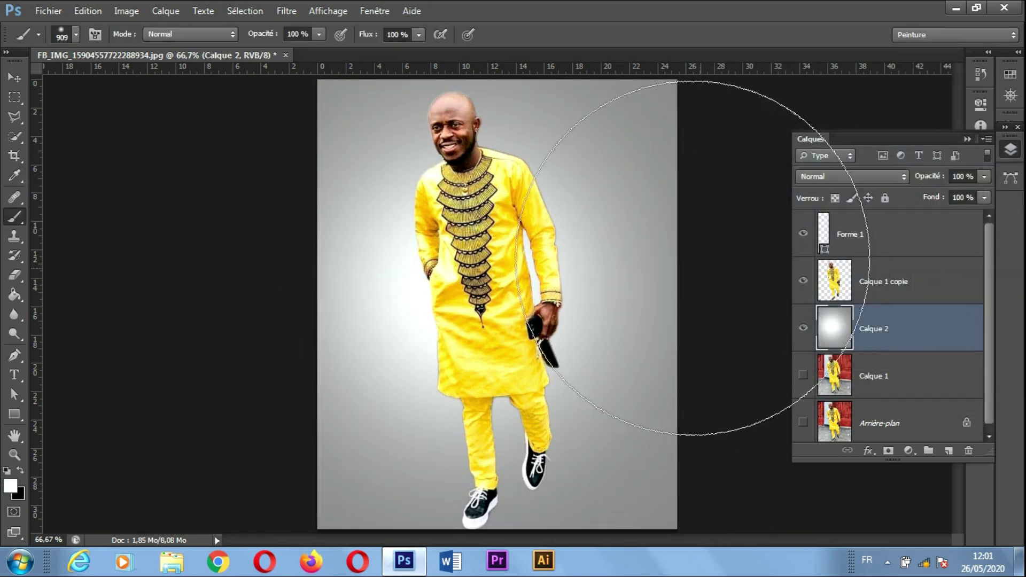
- Nudge the man's figure right and down into position
{"action": "key", "text": "v"}
{"action": "left_click_drag", "start_coordinate": [476, 257], "coordinate": [470, 280]}
{"action": "left_click", "coordinate": [710, 329]}
{"action": "left_click", "coordinate": [719, 214]}
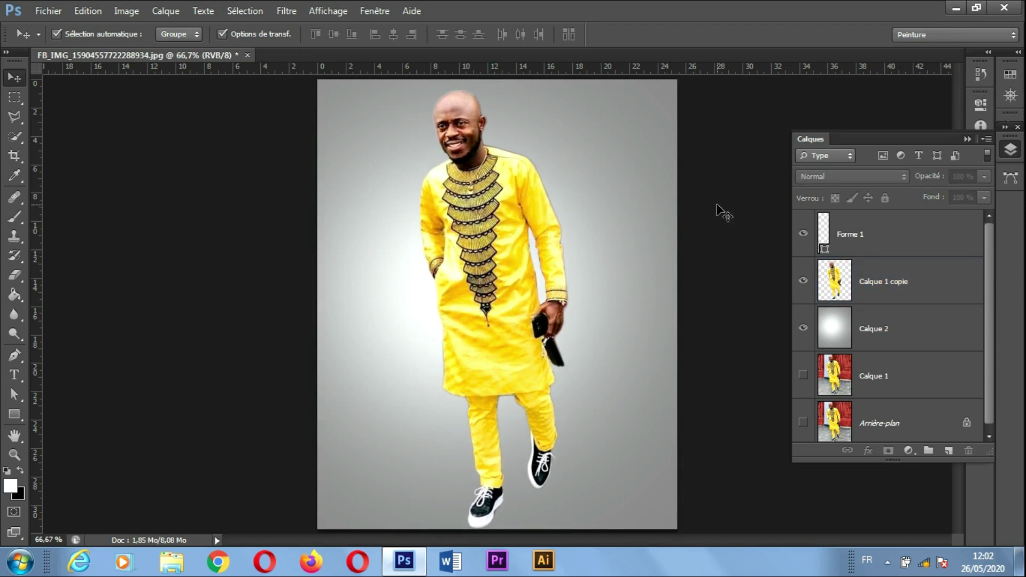